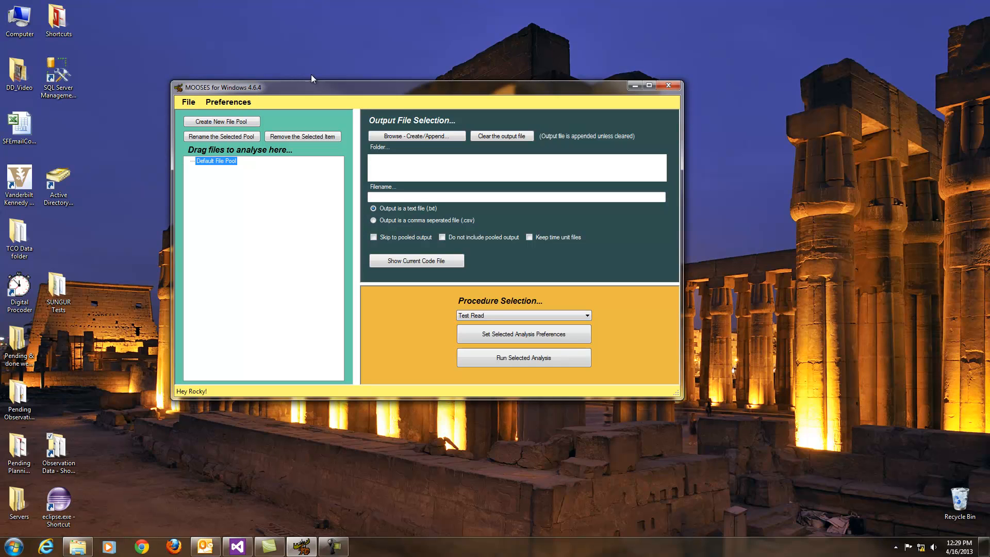
# Step: Open the code file TargetChildLily MOOSES_9-19-12.txt from the desktop's TCO Data folder in the code file editor
pyautogui.click(236, 103)
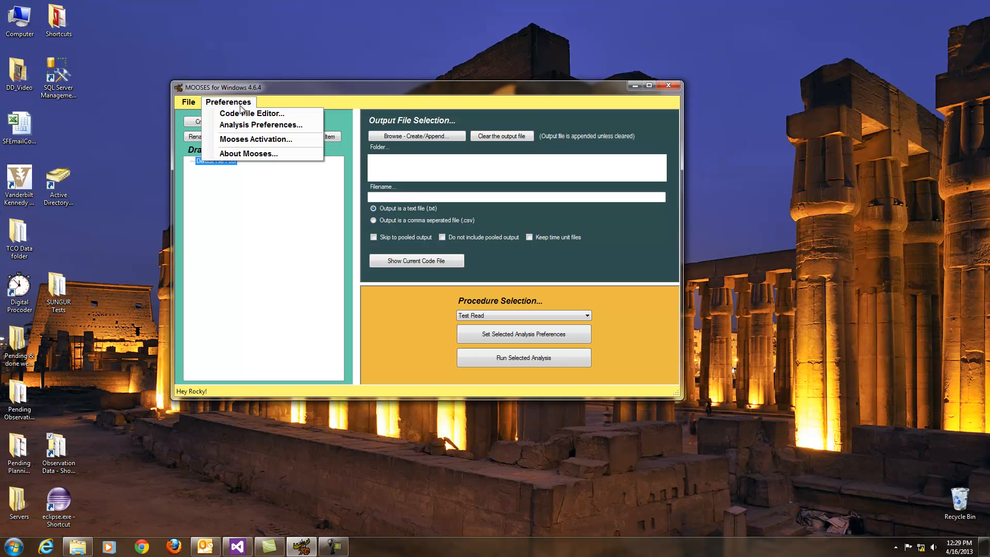
pyautogui.click(243, 114)
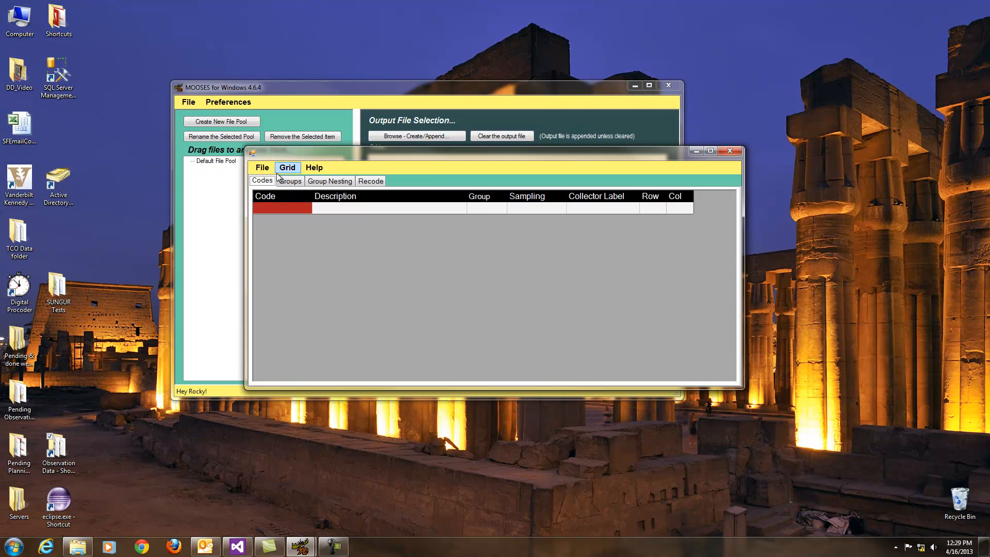
pyautogui.click(265, 168)
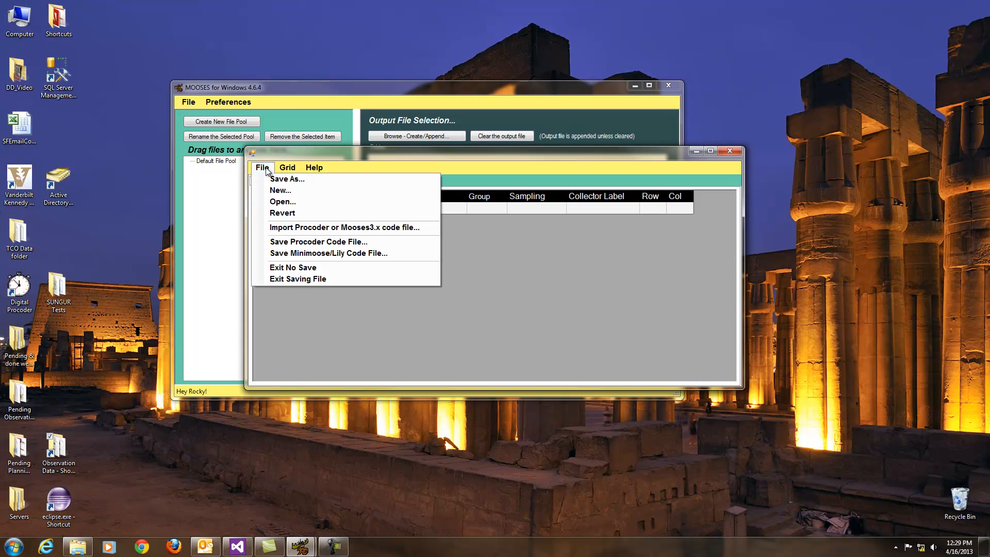
pyautogui.click(277, 202)
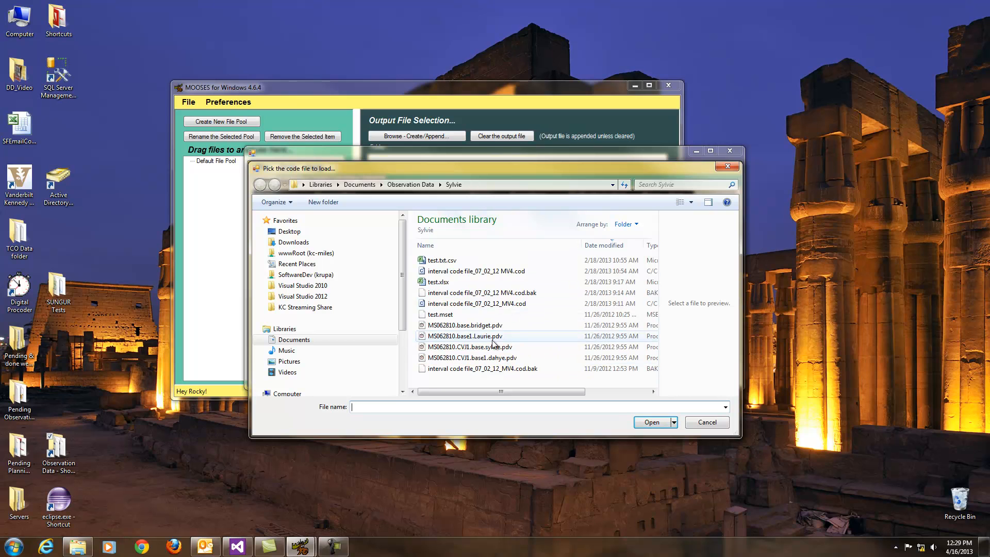
pyautogui.click(303, 232)
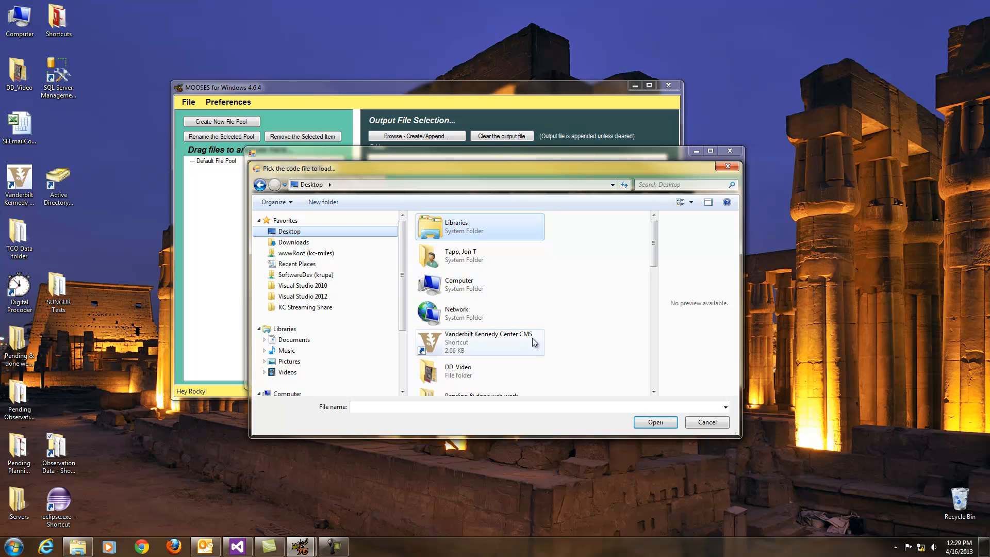
pyautogui.moveTo(653, 256); pyautogui.dragTo(648, 313)
pyautogui.doubleClick(474, 329)
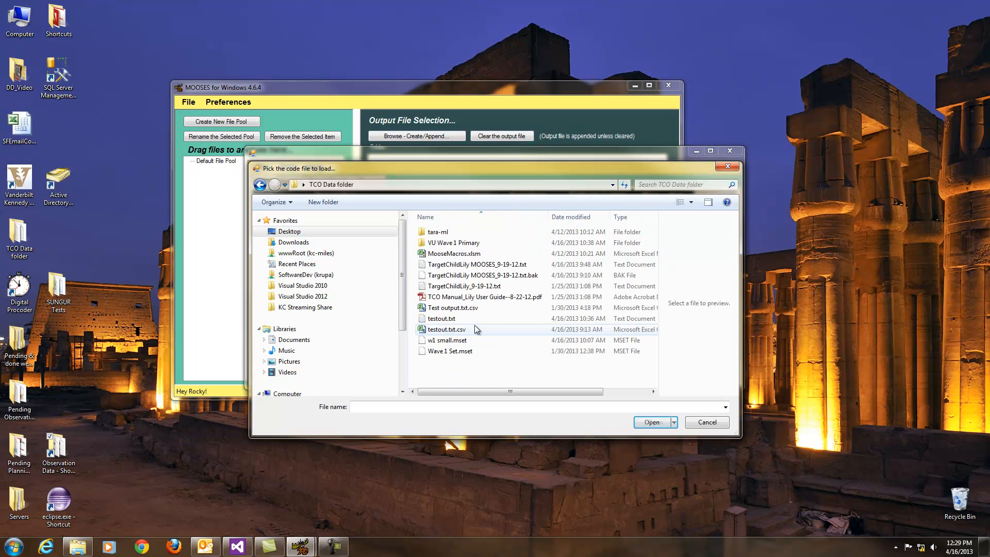
pyautogui.click(477, 265)
pyautogui.click(645, 421)
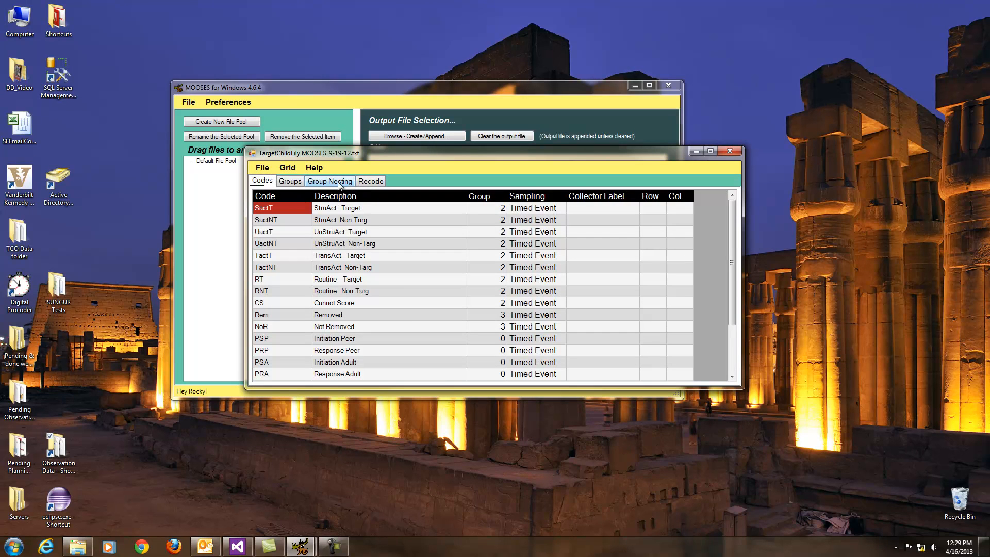
# Step: Nest Group 4: Type of CB under Group 2: Activity and exit the code file editor, saving the file
pyautogui.click(340, 185)
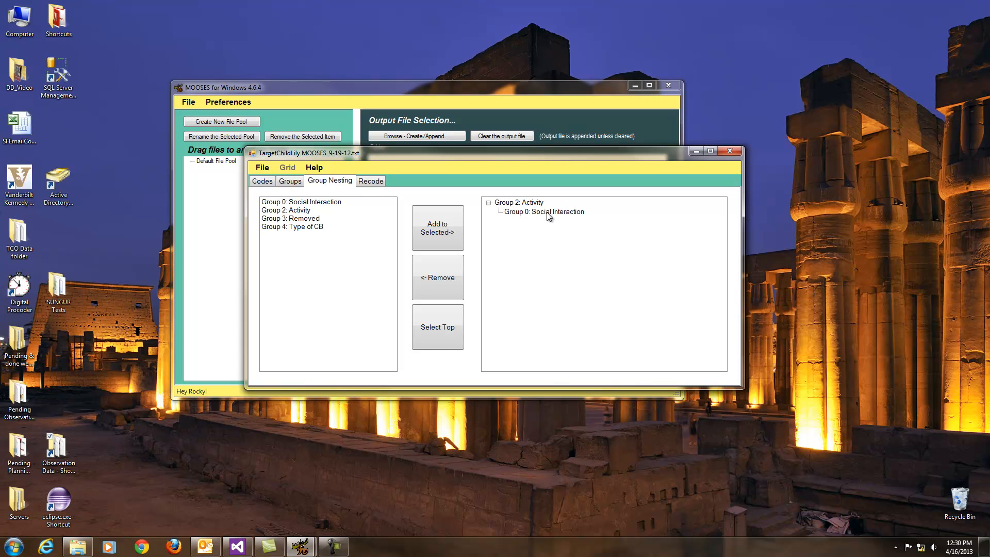
pyautogui.click(527, 203)
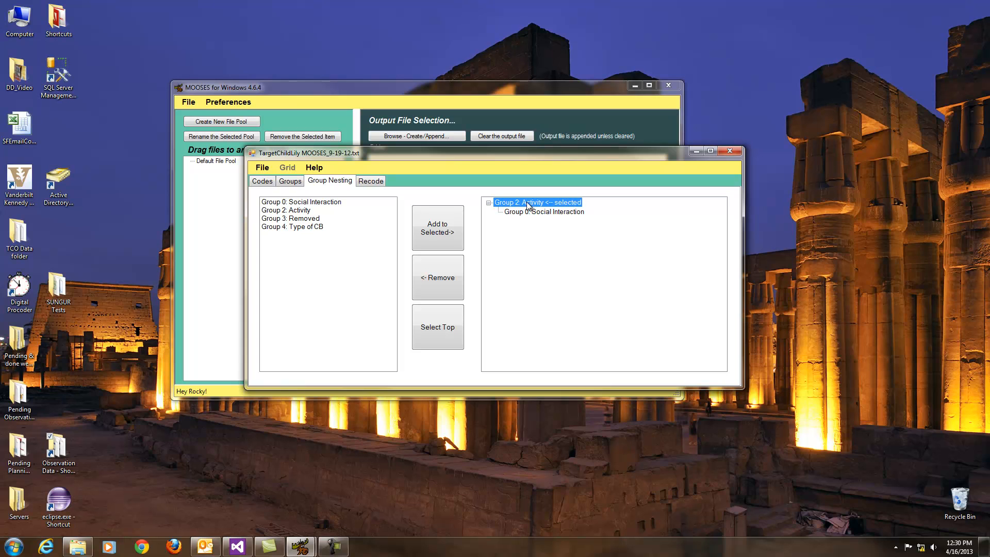
pyautogui.click(310, 228)
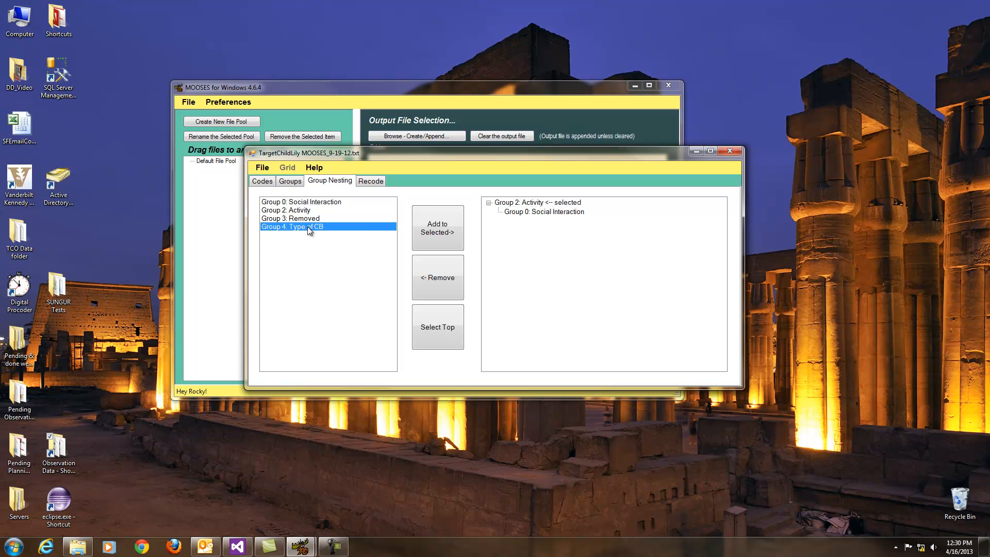
pyautogui.click(438, 235)
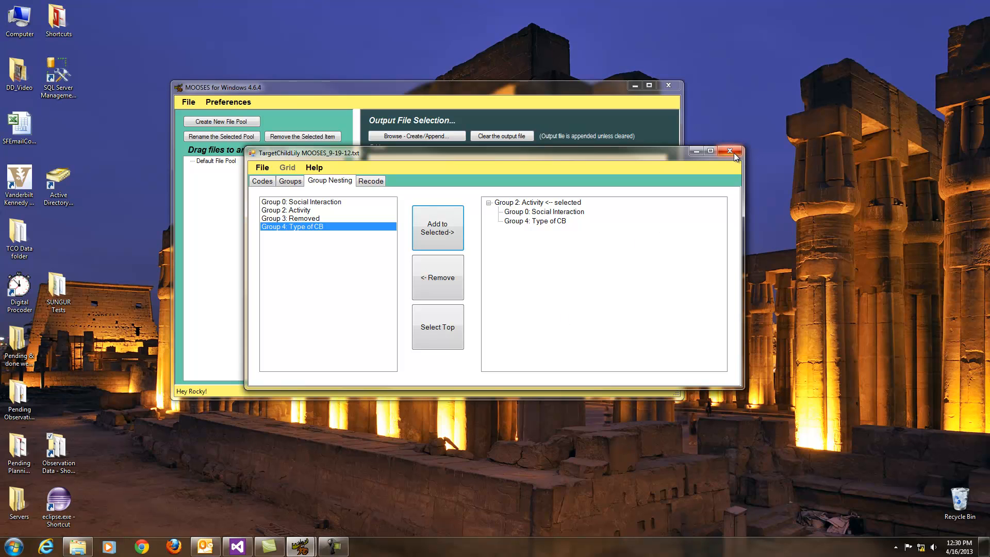
pyautogui.click(262, 168)
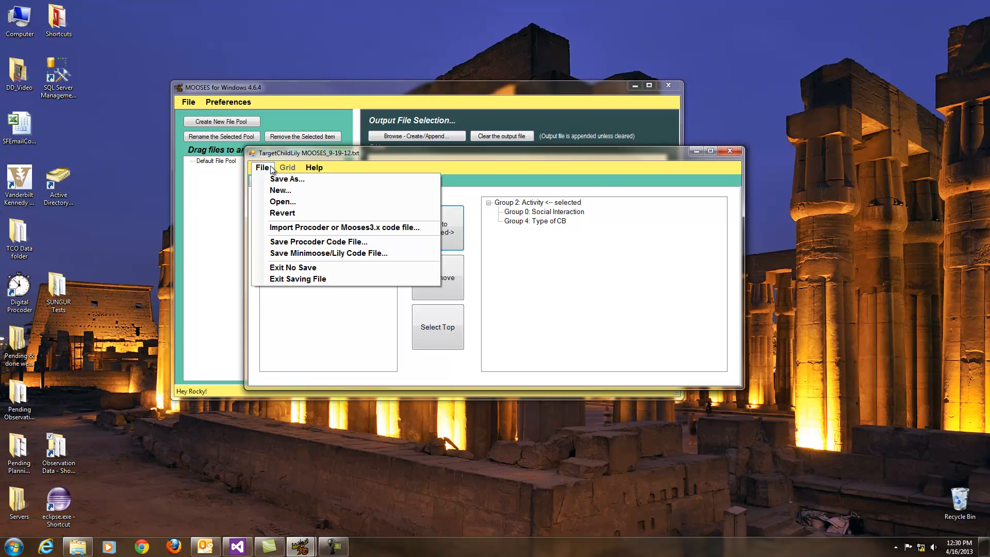
pyautogui.click(289, 279)
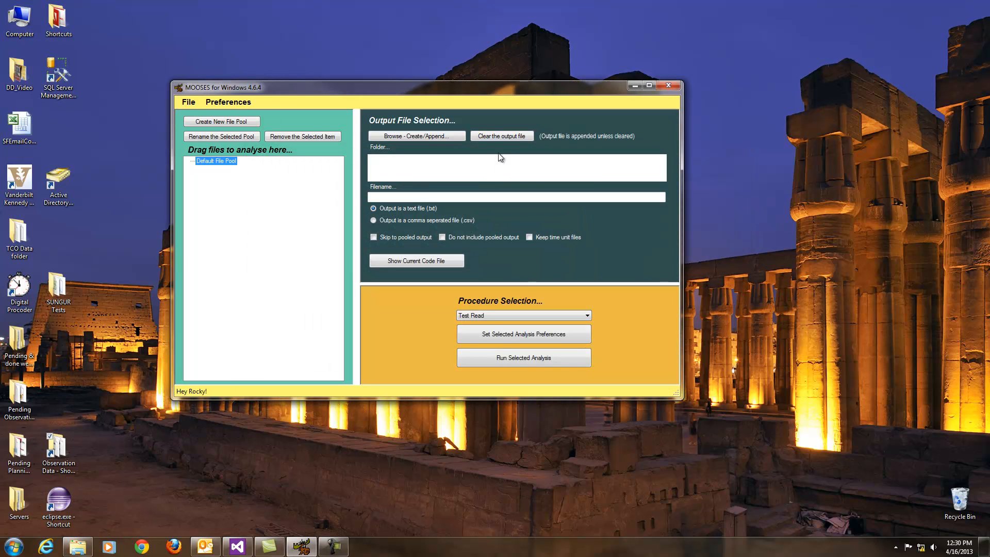
# Step: Set testout.txt in the TCO Data folder as the output file and clear its existing contents
pyautogui.click(442, 137)
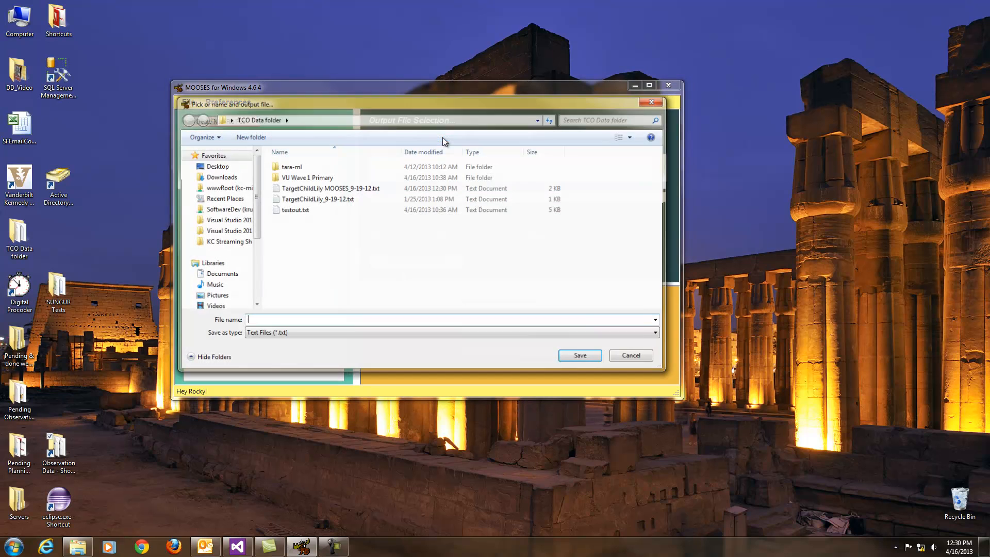
pyautogui.click(295, 211)
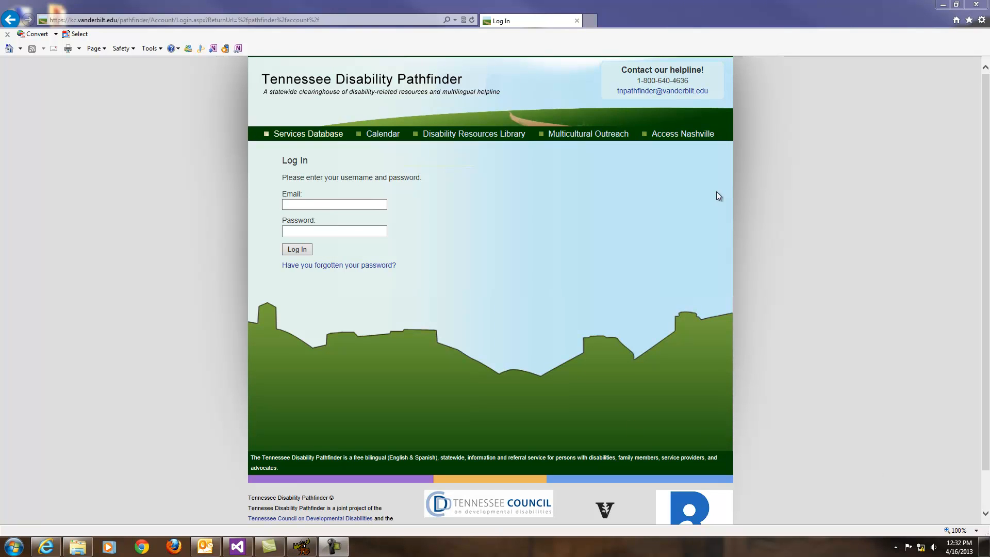
pyautogui.click(975, 6)
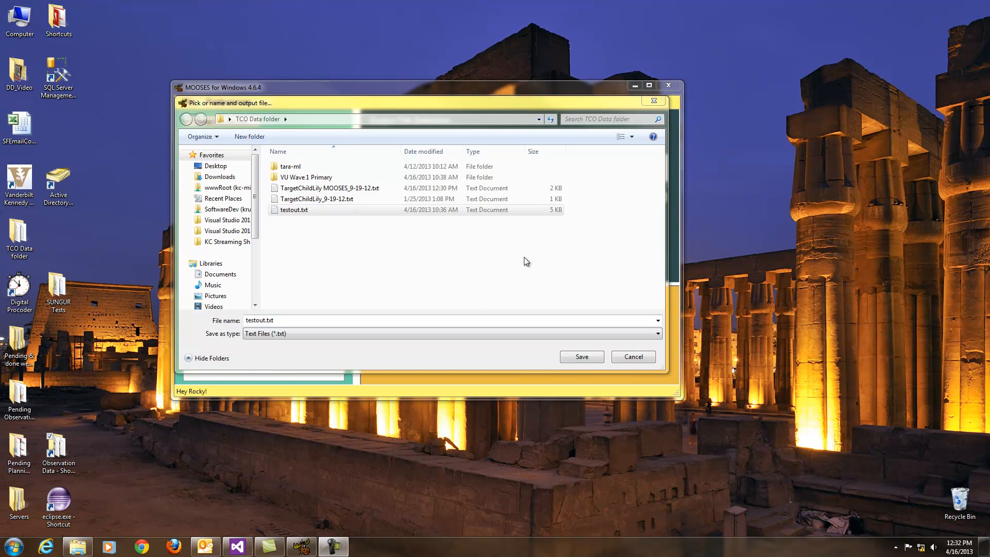
pyautogui.click(322, 209)
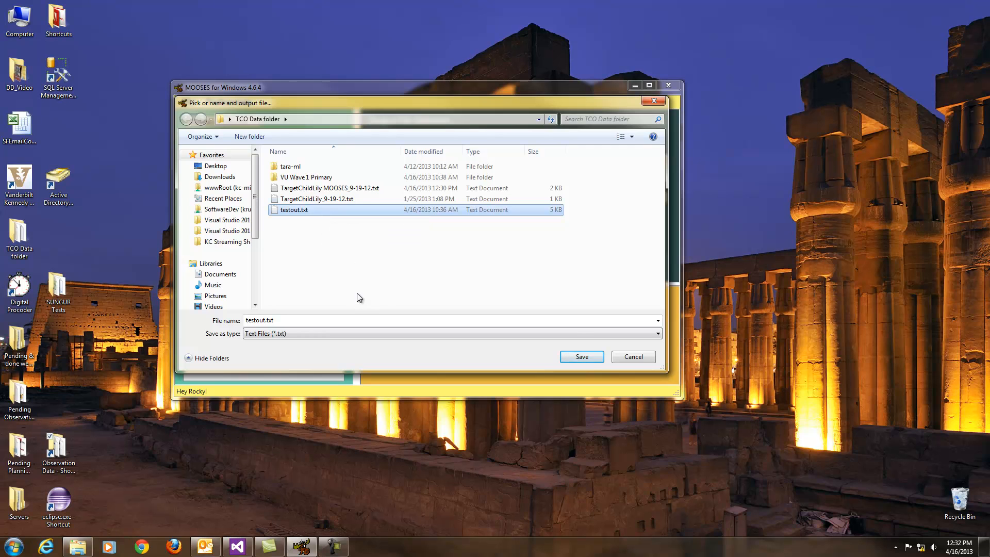
pyautogui.click(589, 358)
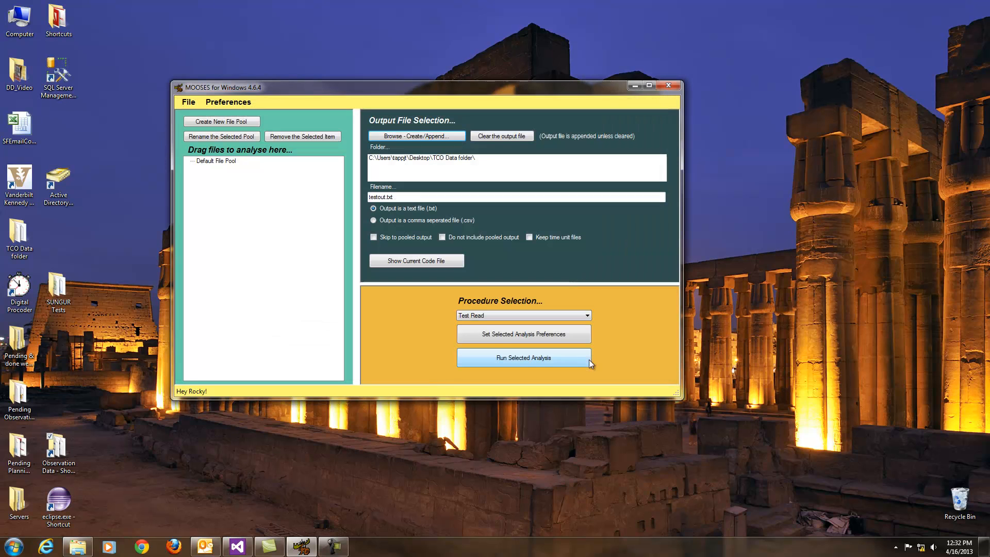
pyautogui.click(493, 137)
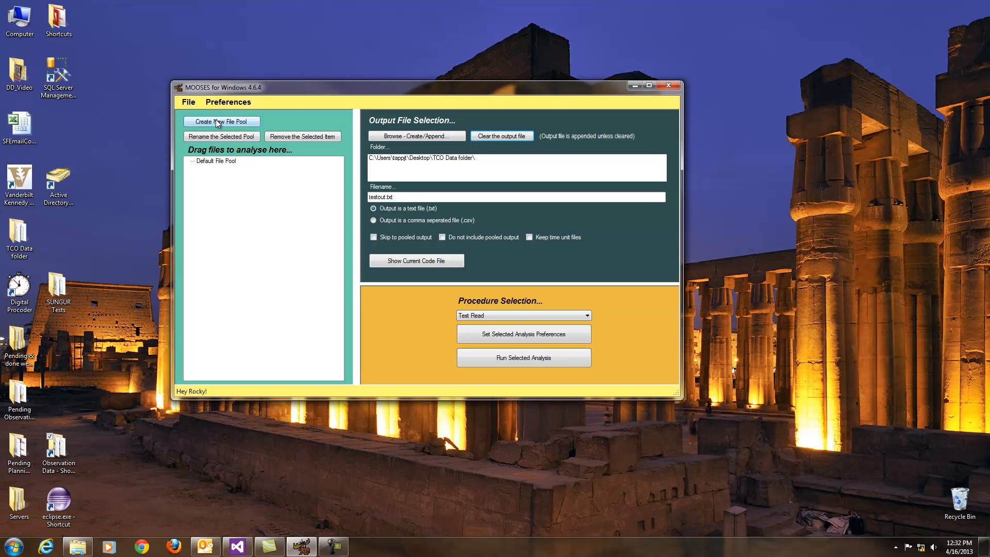
# Step: Load the saved data set w1 small.mset into the file pool
pyautogui.click(189, 102)
pyautogui.click(222, 113)
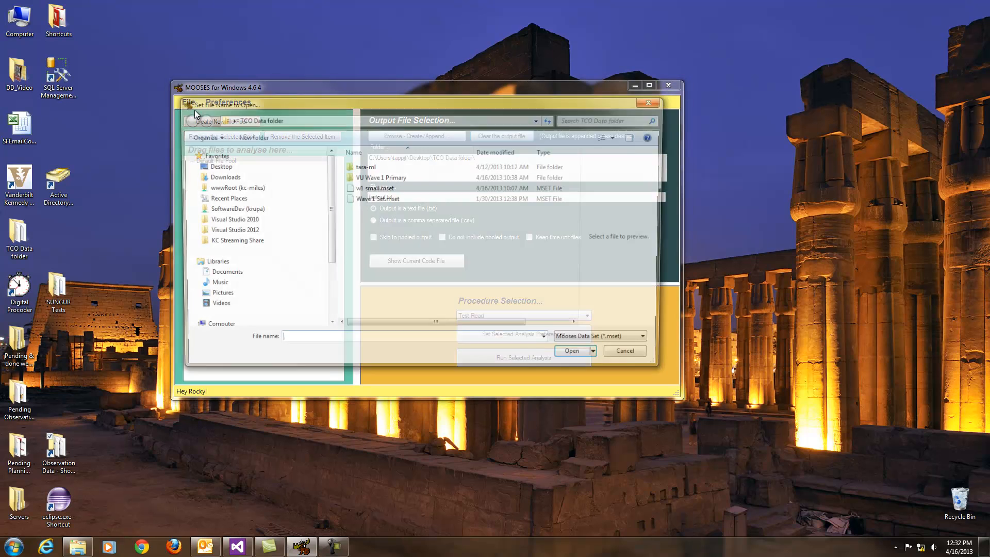
pyautogui.click(390, 189)
pyautogui.doubleClick(391, 189)
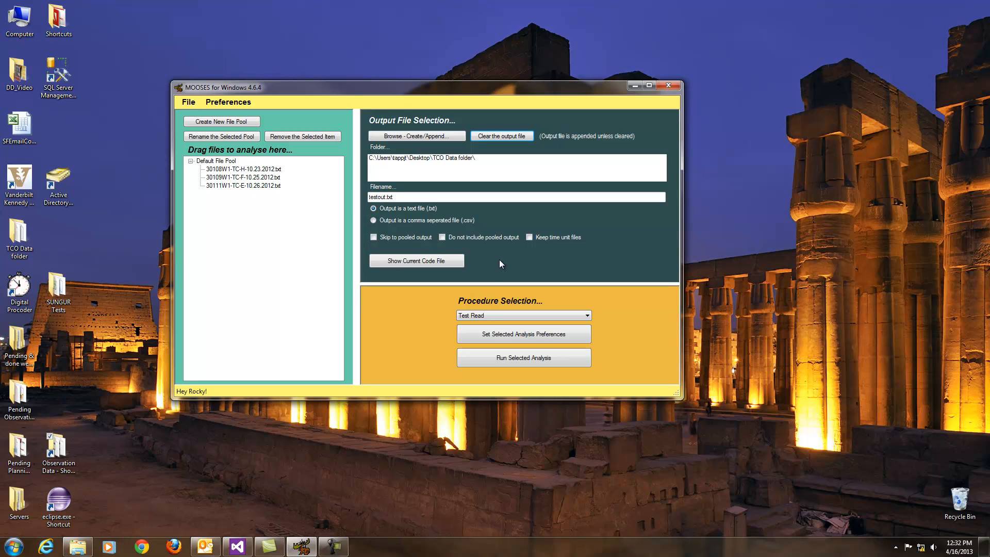
# Step: Exclude pooled output and save the analysis preferences with Only Nested Counts for frequencies and durations
pyautogui.click(443, 237)
pyautogui.click(518, 336)
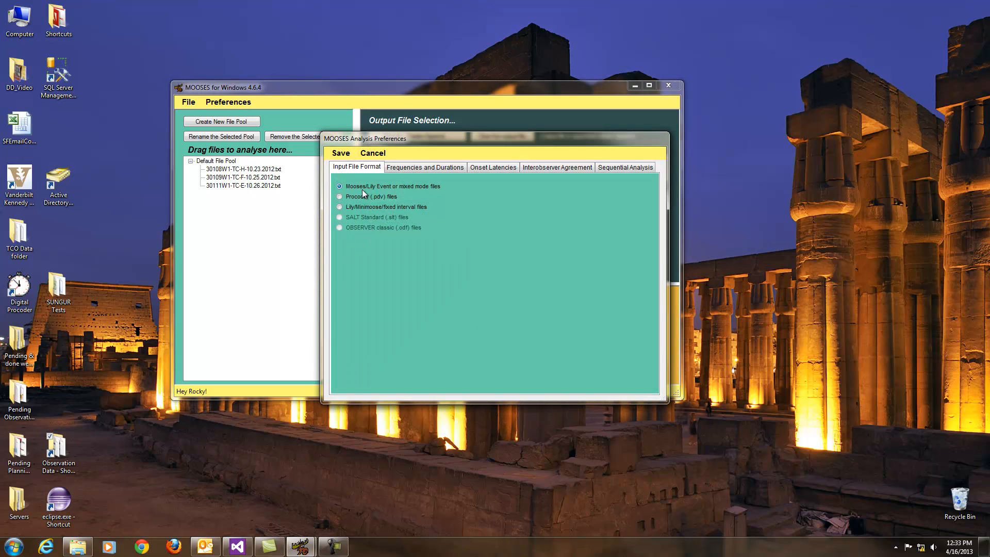
pyautogui.click(426, 167)
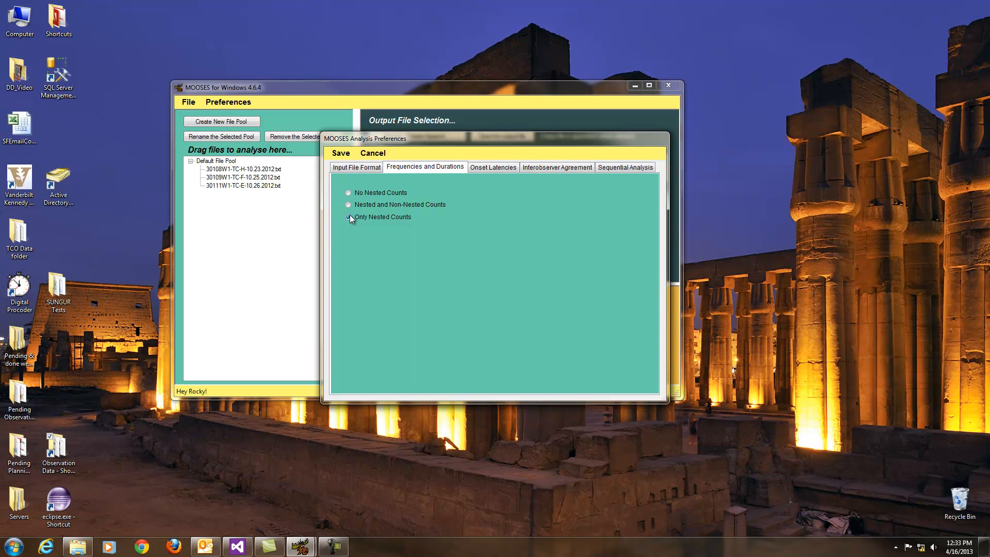
pyautogui.click(338, 154)
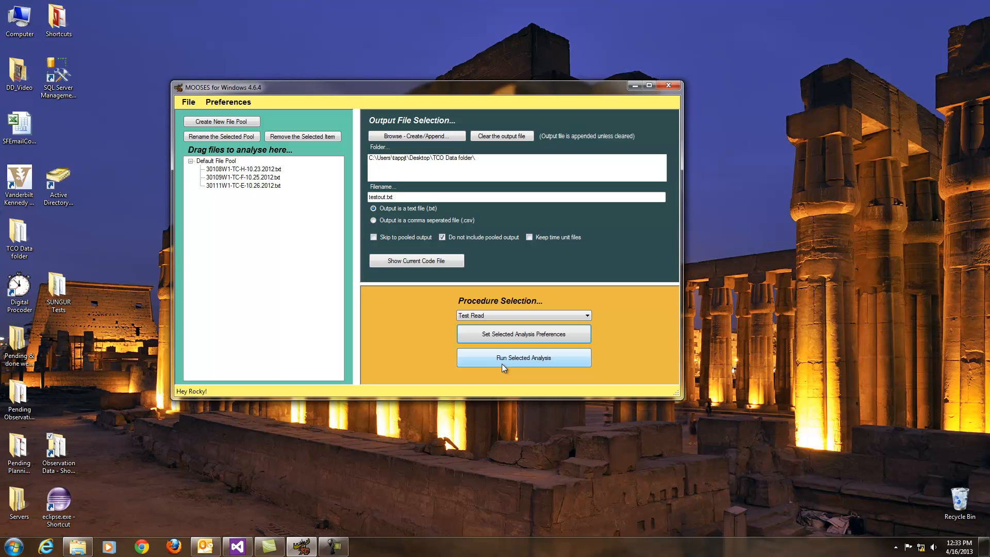
# Step: Choose the Event Frequencies and Durations procedure, save its preferences, and run the analysis
pyautogui.click(513, 316)
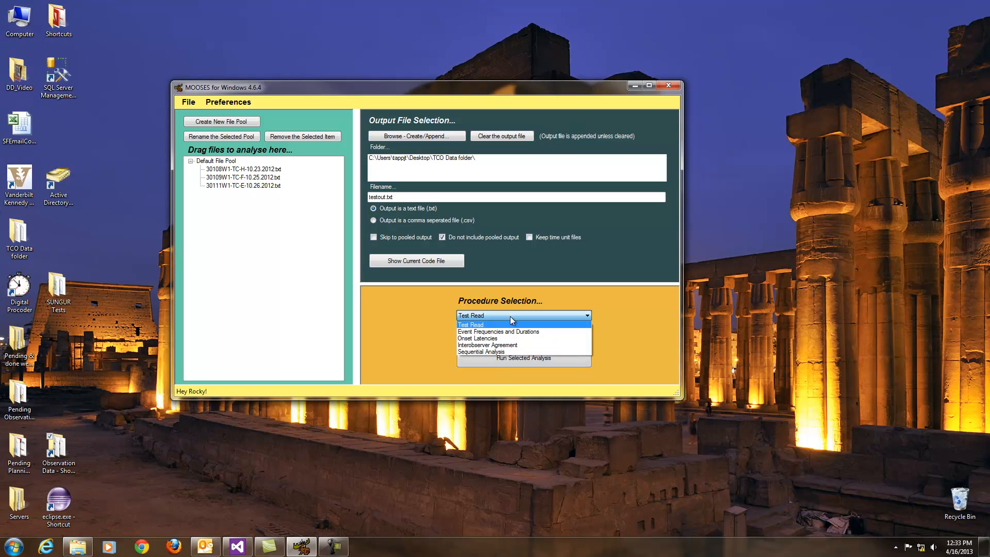
pyautogui.click(511, 331)
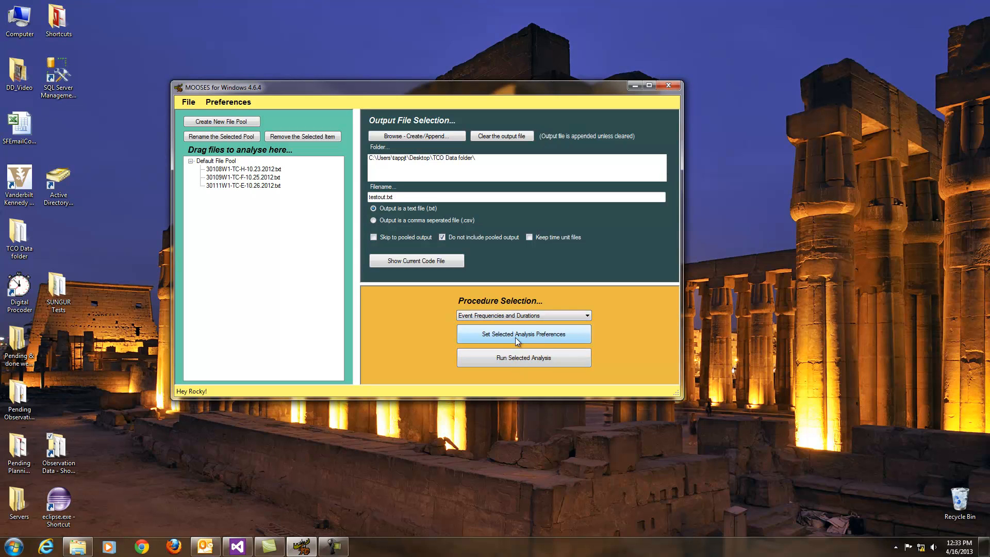
pyautogui.click(515, 337)
pyautogui.click(349, 151)
pyautogui.click(521, 360)
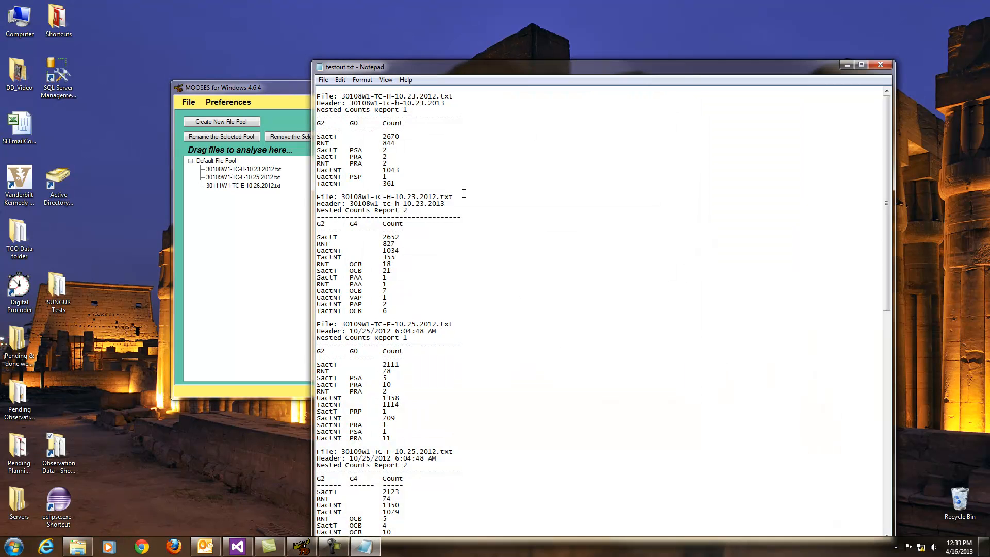
# Step: Examine the nested counts reports for the first data file in testout.txt, comparing the G2, G0 and G4 codes and counts
pyautogui.moveTo(326, 124)
pyautogui.mouseDown()
pyautogui.moveTo(317, 124)
pyautogui.moveTo(351, 121)
pyautogui.moveTo(340, 137)
pyautogui.moveTo(317, 138)
pyautogui.mouseUp()
pyautogui.moveTo(382, 136); pyautogui.dragTo(404, 137)
pyautogui.moveTo(330, 144); pyautogui.dragTo(316, 144)
pyautogui.moveTo(382, 144)
pyautogui.mouseDown()
pyautogui.moveTo(404, 144)
pyautogui.moveTo(364, 150)
pyautogui.moveTo(382, 149)
pyautogui.mouseUp()
pyautogui.moveTo(389, 157); pyautogui.dragTo(349, 156)
pyautogui.moveTo(363, 163)
pyautogui.mouseDown()
pyautogui.moveTo(349, 164)
pyautogui.moveTo(382, 164)
pyautogui.mouseUp()
pyautogui.moveTo(403, 170); pyautogui.dragTo(382, 170)
pyautogui.moveTo(400, 258); pyautogui.dragTo(384, 237)
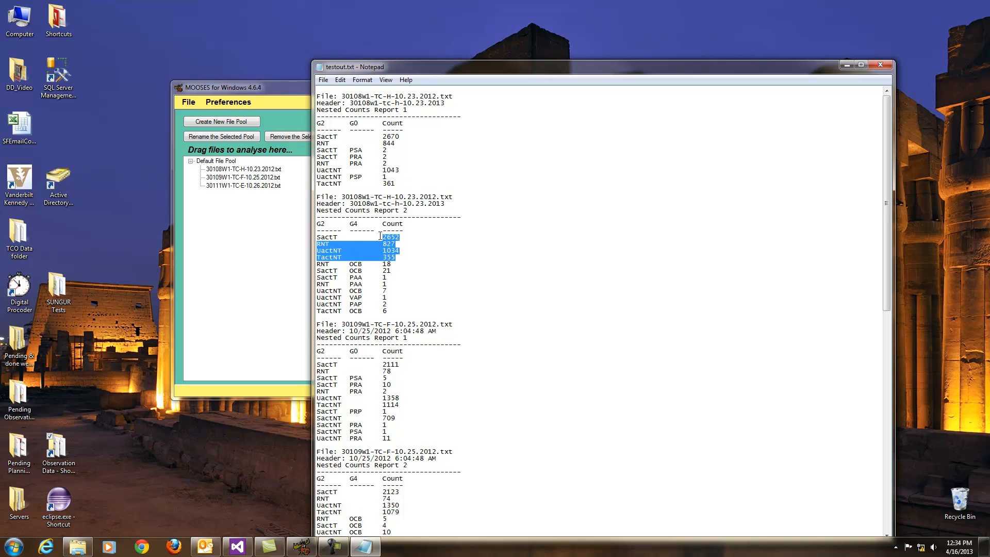
pyautogui.moveTo(326, 225)
pyautogui.mouseDown()
pyautogui.moveTo(313, 224)
pyautogui.moveTo(350, 224)
pyautogui.moveTo(315, 225)
pyautogui.mouseUp()
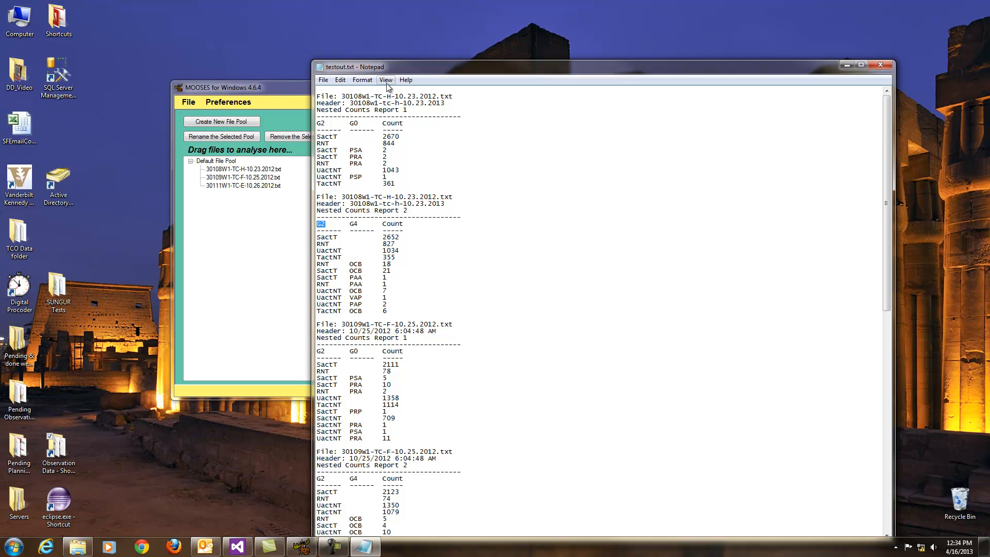
# Step: Review the code file's group nesting, group metrics and code list in the code file editor
pyautogui.click(277, 267)
pyautogui.click(228, 101)
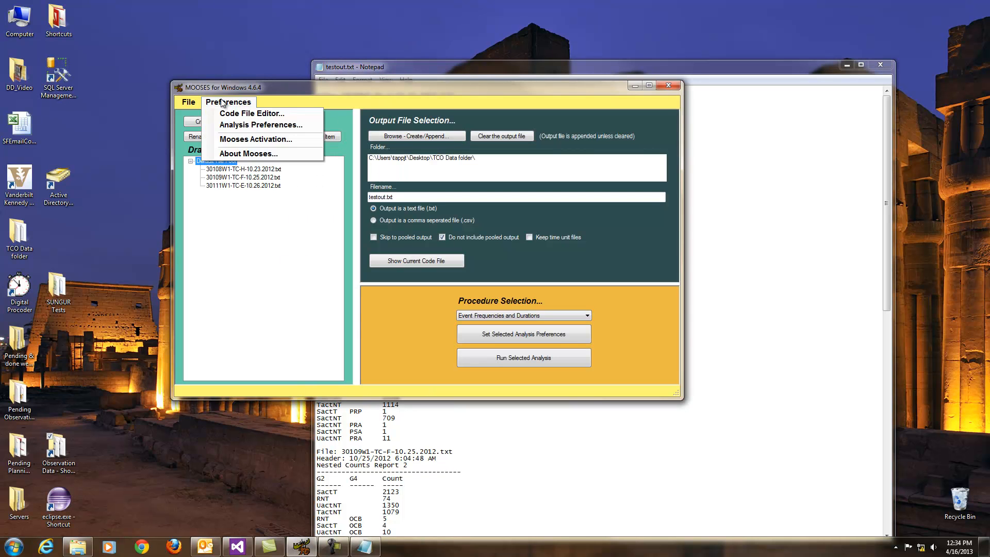
pyautogui.click(234, 116)
pyautogui.click(341, 181)
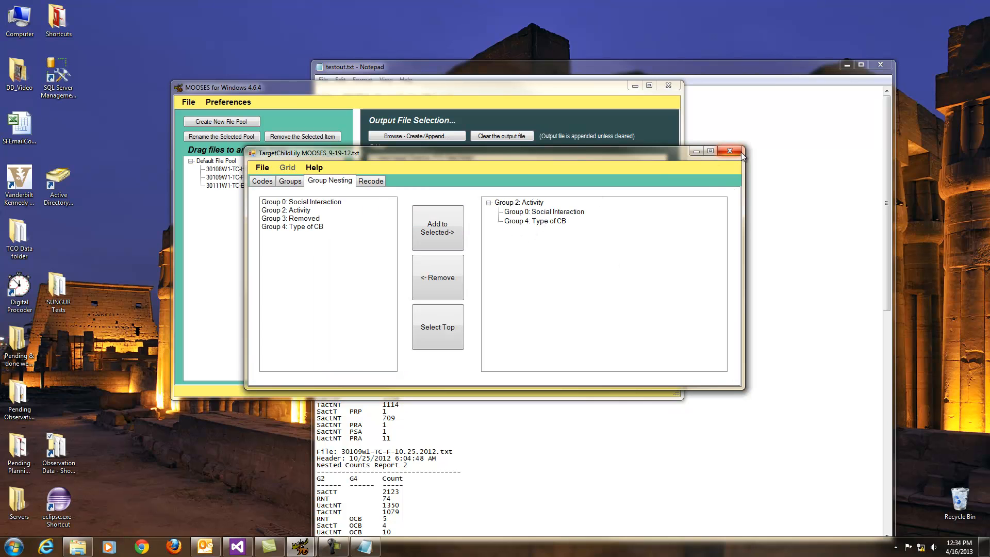
pyautogui.click(285, 182)
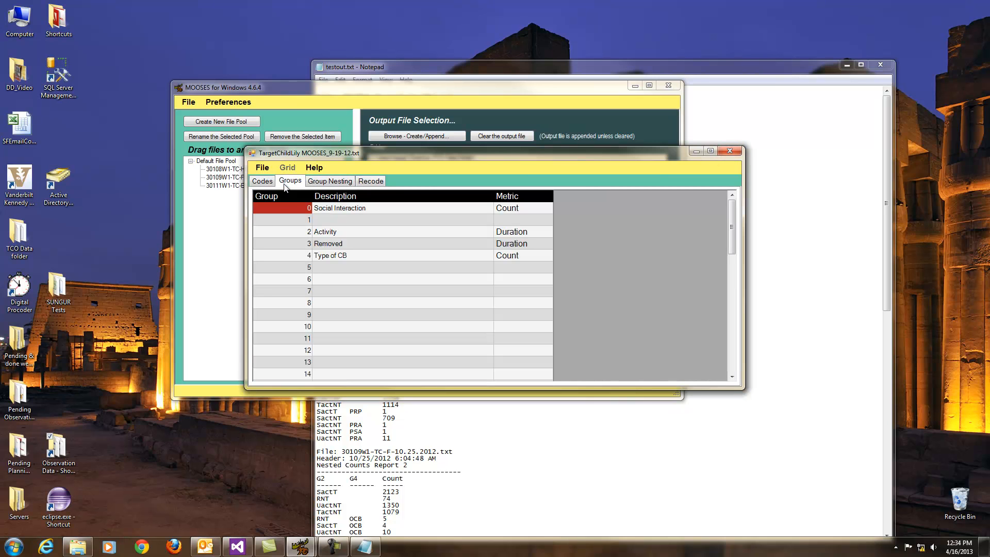
pyautogui.click(264, 183)
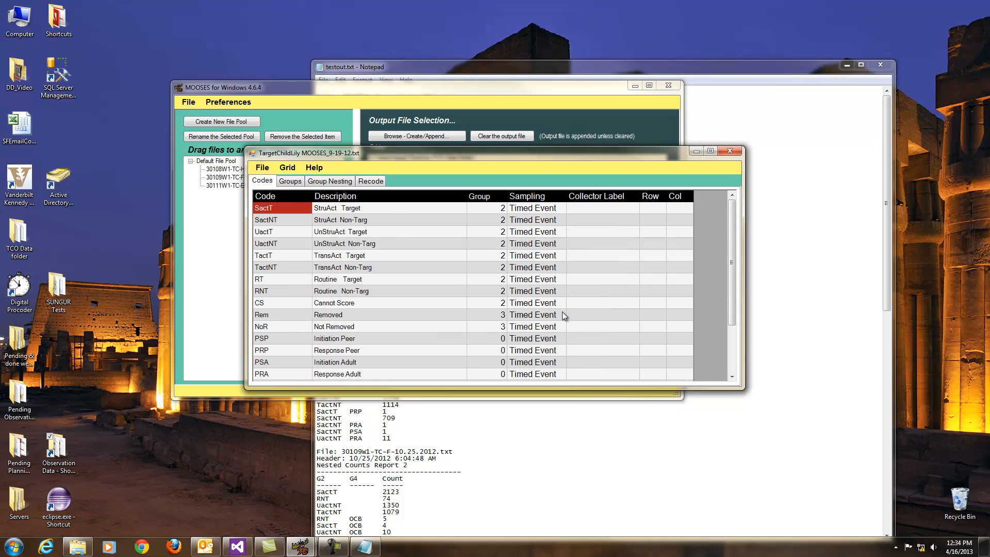
pyautogui.click(363, 315)
pyautogui.moveTo(736, 303); pyautogui.dragTo(738, 365)
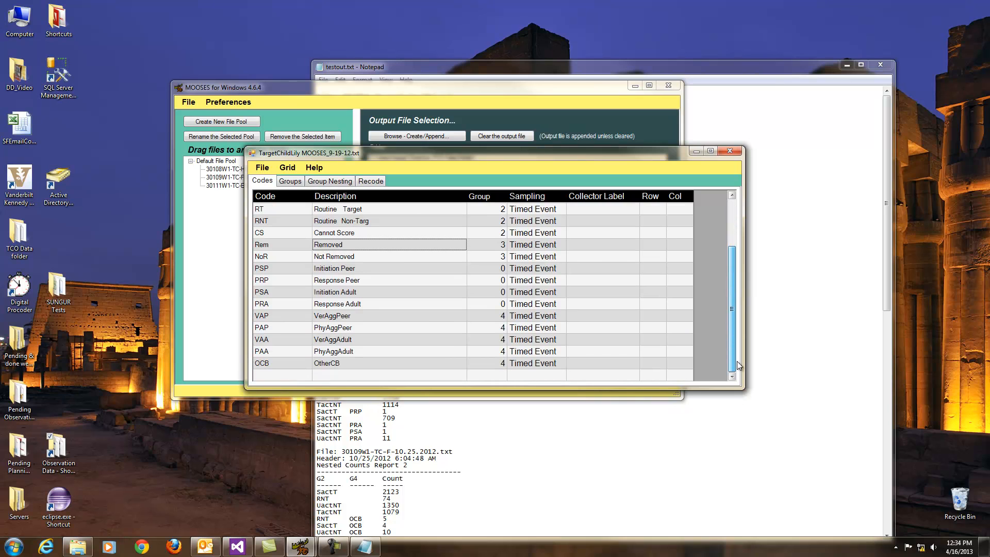
pyautogui.click(333, 183)
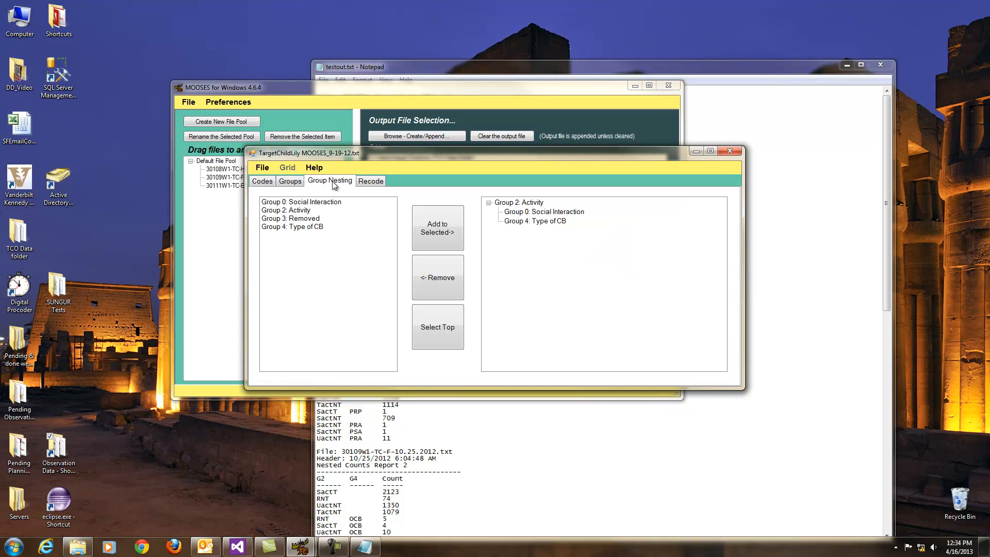
# Step: Review the code file's group metrics and code list once more, and close the code file editor
pyautogui.click(284, 182)
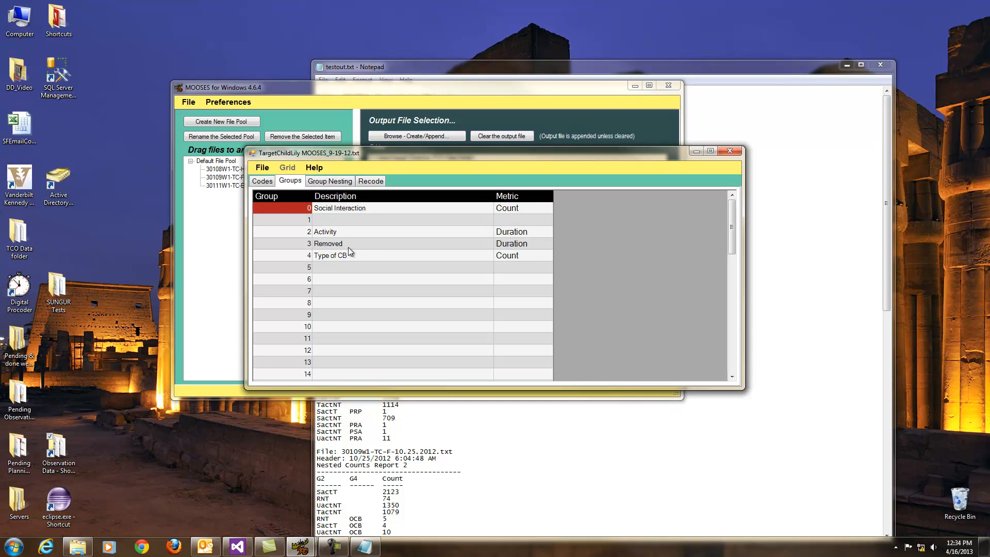
pyautogui.click(261, 183)
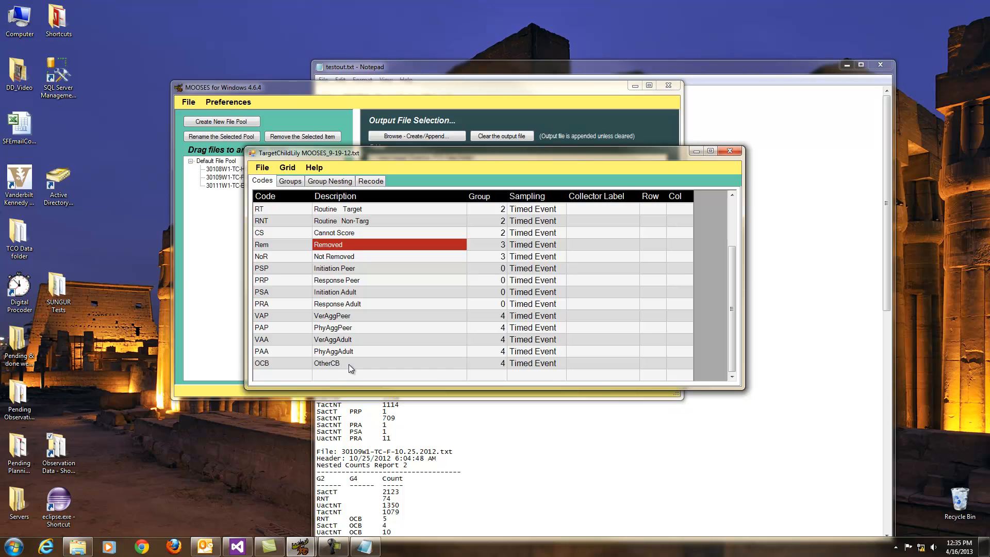
pyautogui.click(735, 150)
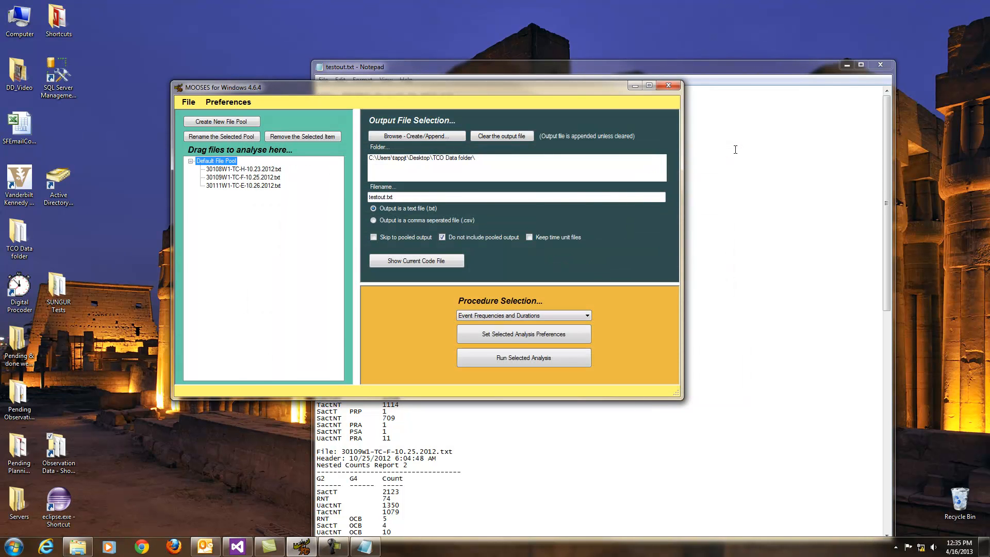
# Step: Examine the G2, G0 and G4 column headings of the nested counts reports in testout.txt, and close the file
pyautogui.click(695, 435)
pyautogui.moveTo(326, 224); pyautogui.dragTo(350, 223)
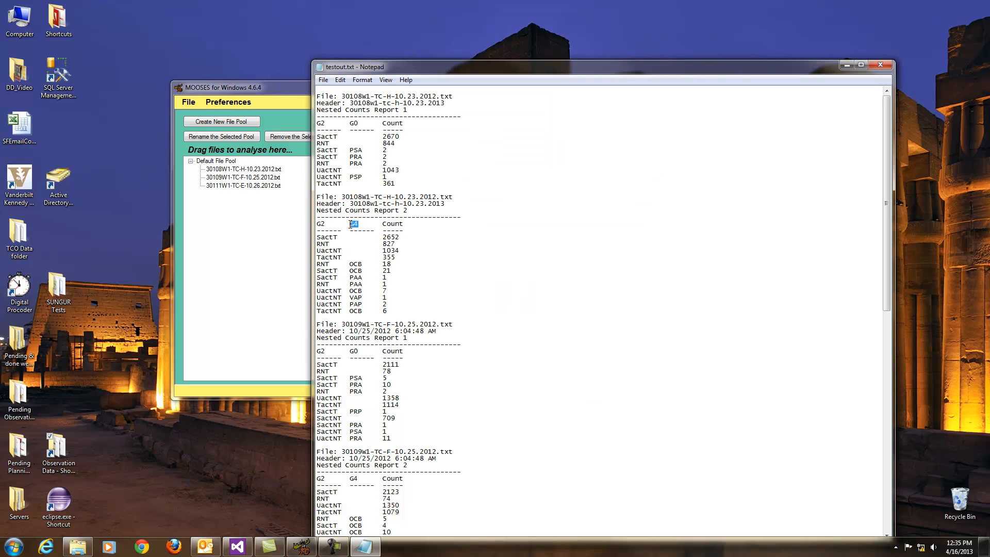
pyautogui.moveTo(329, 226); pyautogui.dragTo(318, 227)
pyautogui.moveTo(326, 123); pyautogui.dragTo(404, 123)
pyautogui.click(334, 124)
pyautogui.doubleClick(324, 123)
pyautogui.scroll(-4, 376, 363)
pyautogui.scroll(4, 375, 364)
pyautogui.click(880, 64)
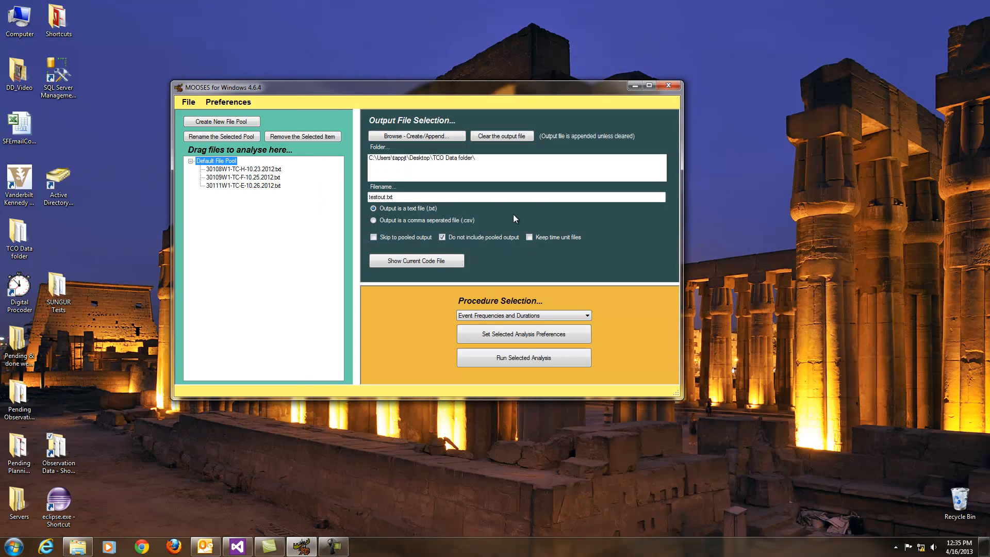
# Step: Set the output to a comma separated file and rerun the Event Frequencies and Durations analysis
pyautogui.click(374, 220)
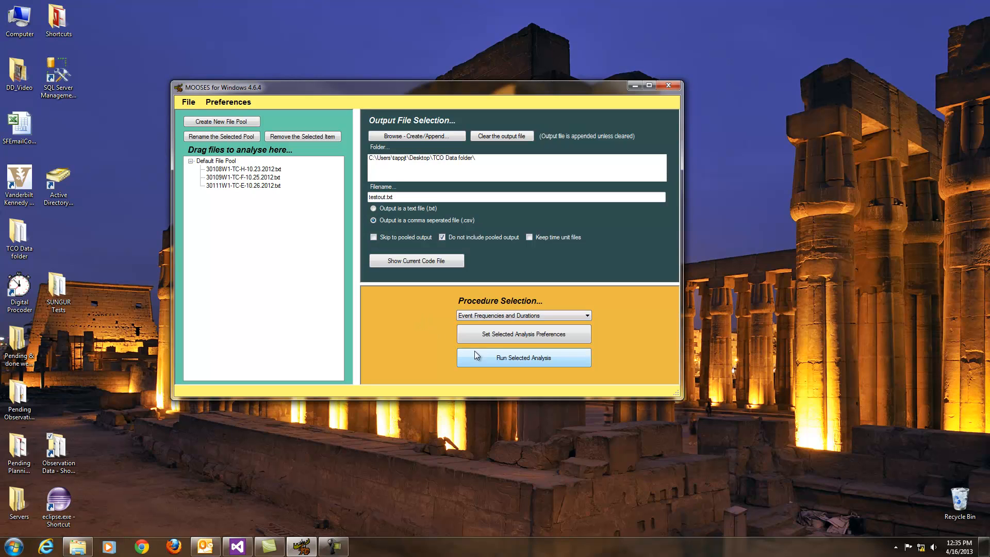
pyautogui.click(511, 362)
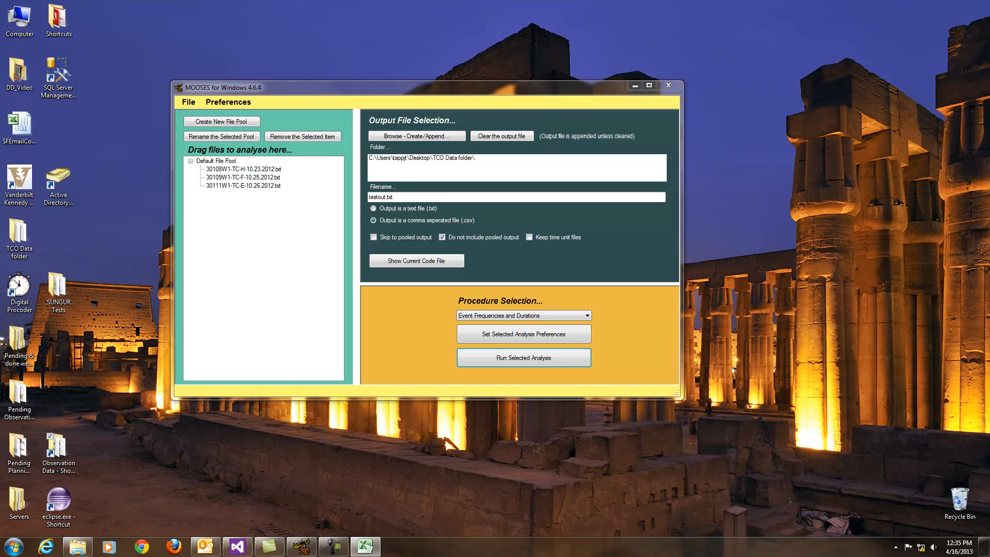
pyautogui.hotkey('alt', 'F4')
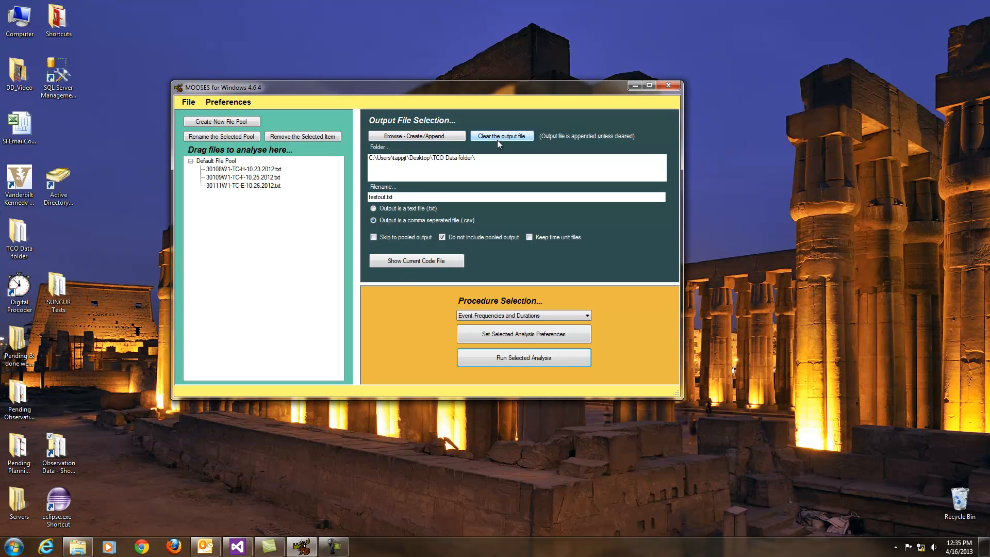
pyautogui.click(502, 361)
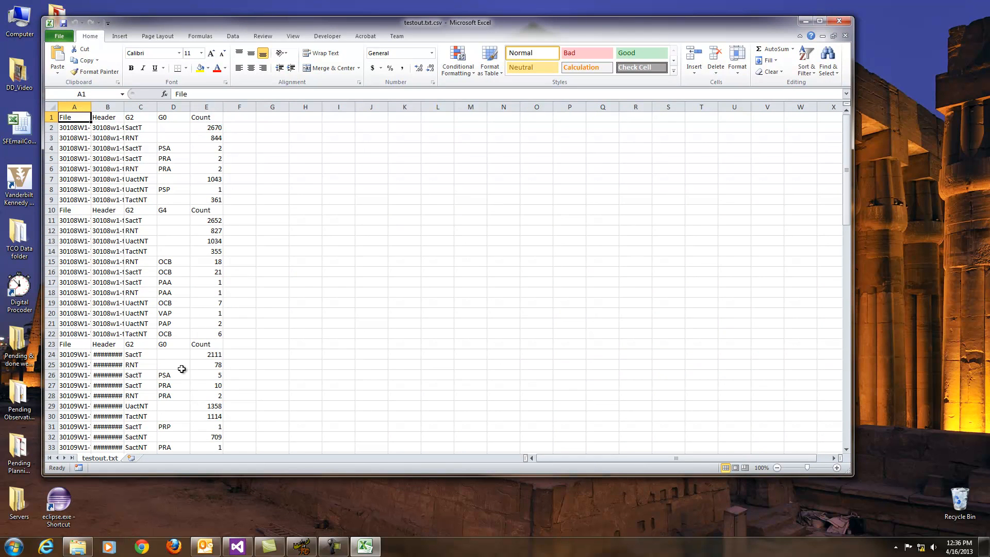
# Step: Examine the nested counts rows of all three data files in testout.txt.csv, including the repeated G0 and G4 header rows
pyautogui.scroll(-1, 164, 358)
pyautogui.moveTo(125, 107); pyautogui.dragTo(162, 106)
pyautogui.scroll(-3, 209, 333)
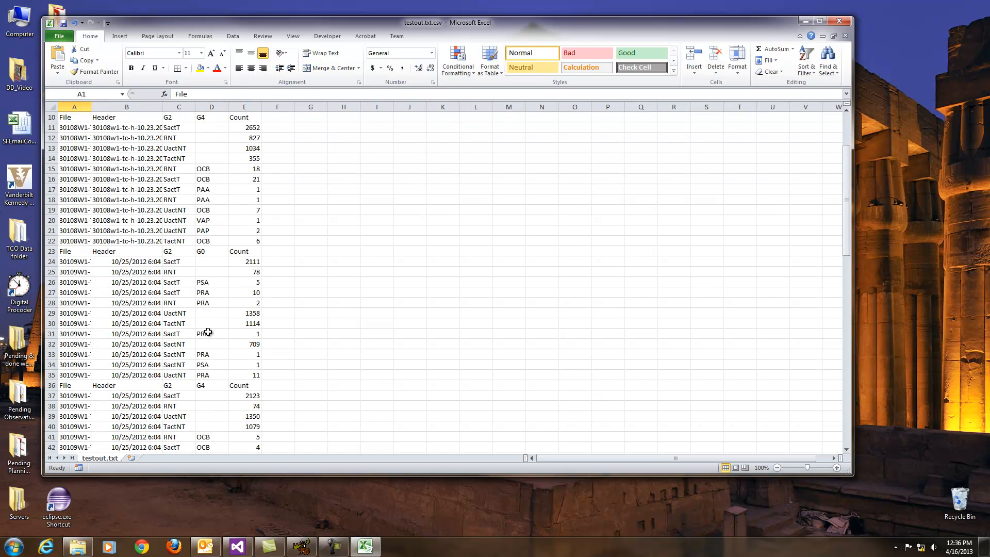
pyautogui.scroll(-17, 208, 332)
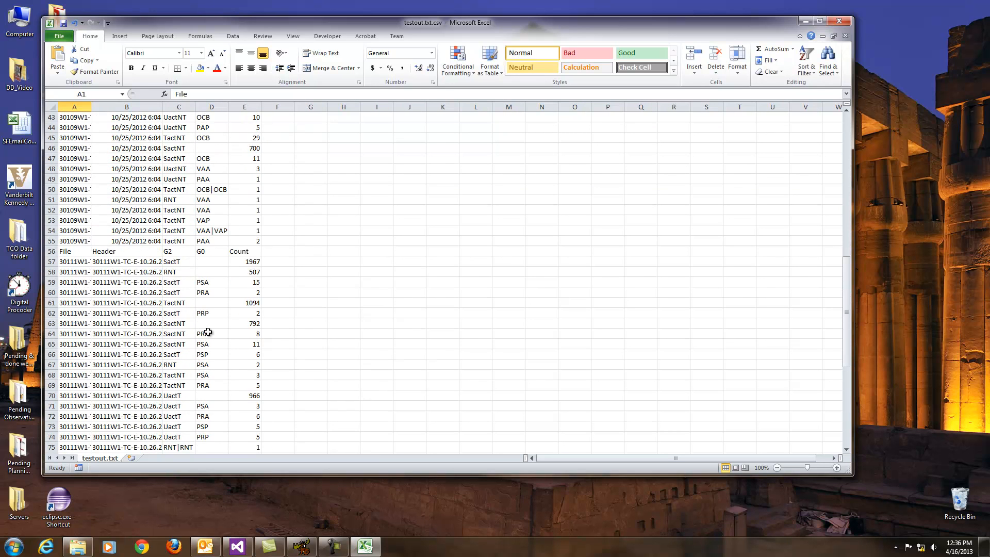
pyautogui.scroll(-3, 208, 332)
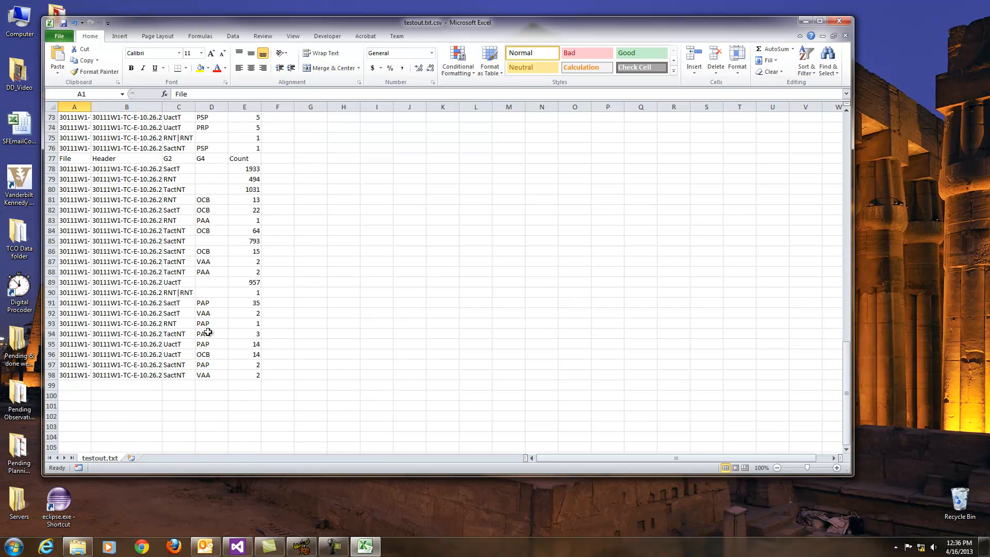
pyautogui.scroll(5, 208, 332)
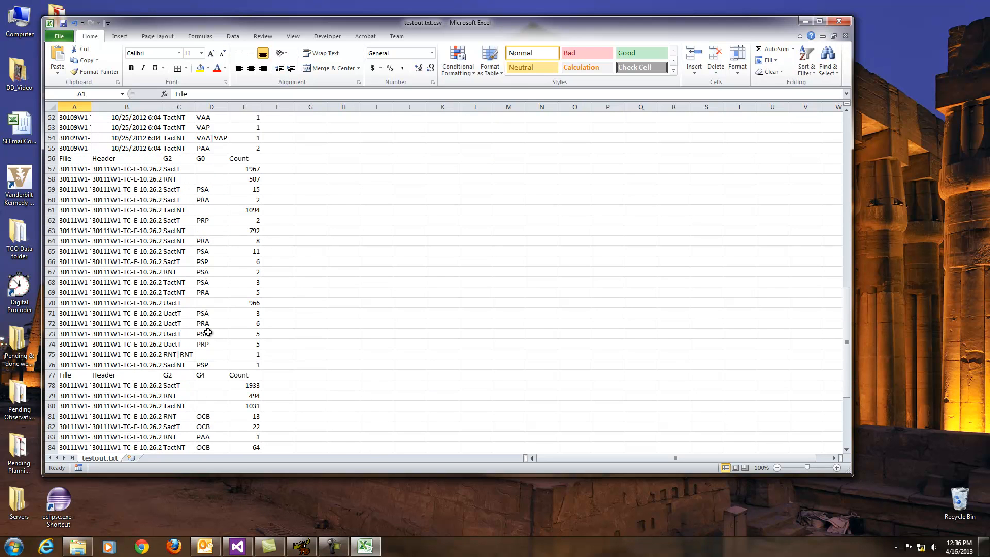
pyautogui.scroll(3, 208, 332)
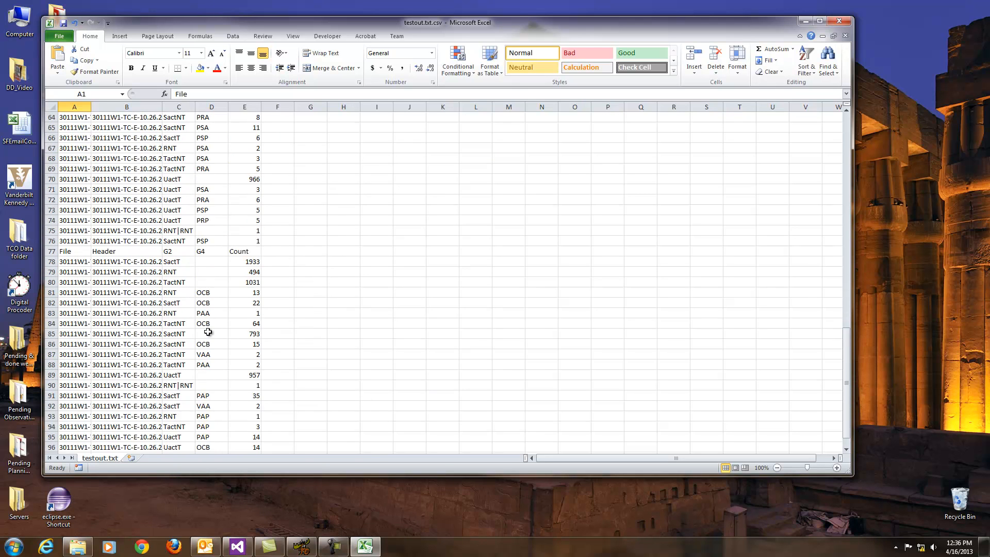
pyautogui.scroll(8, 208, 332)
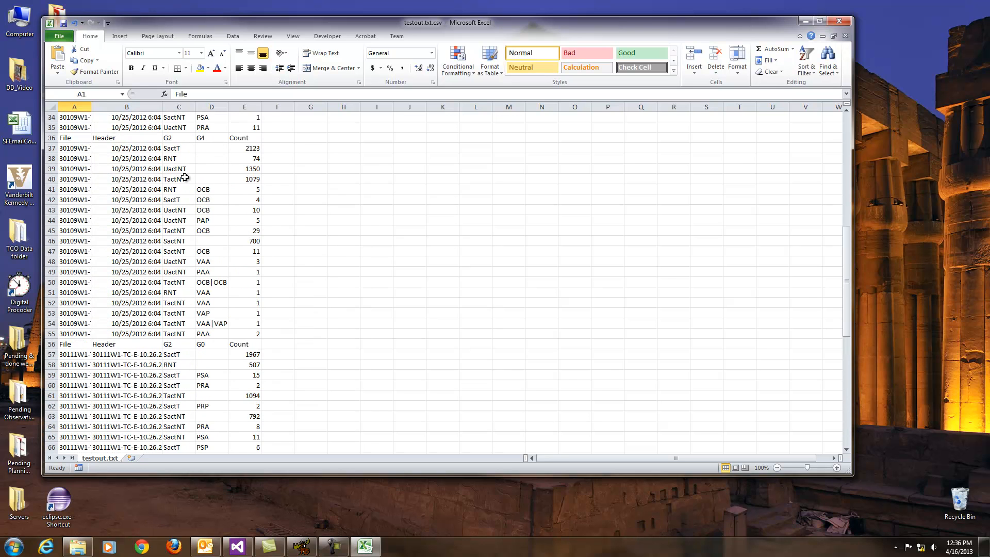
pyautogui.scroll(8, 185, 178)
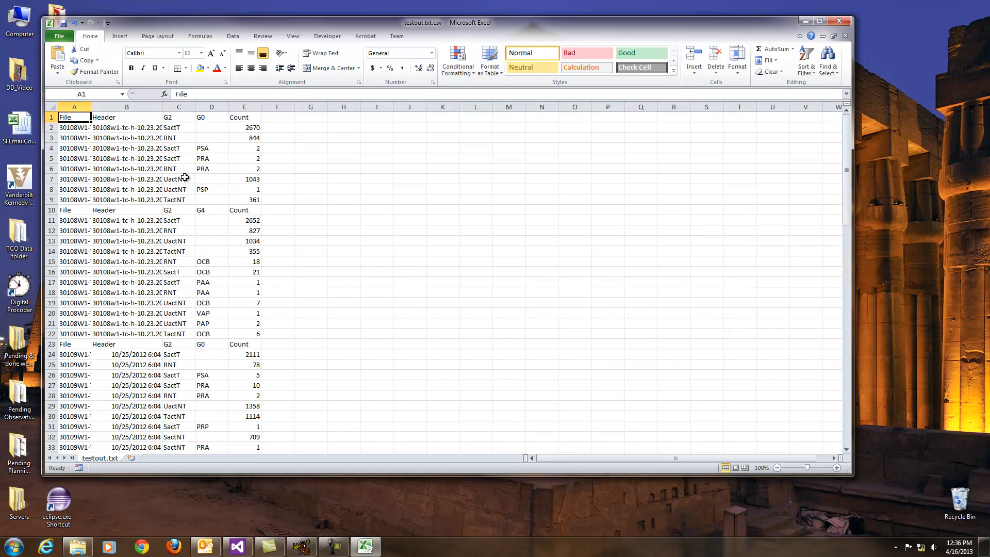
# Step: Fit the Header column of testout.txt.csv to its contents and reposition the window to uncover the desktop folders
pyautogui.moveTo(262, 17); pyautogui.dragTo(450, 25)
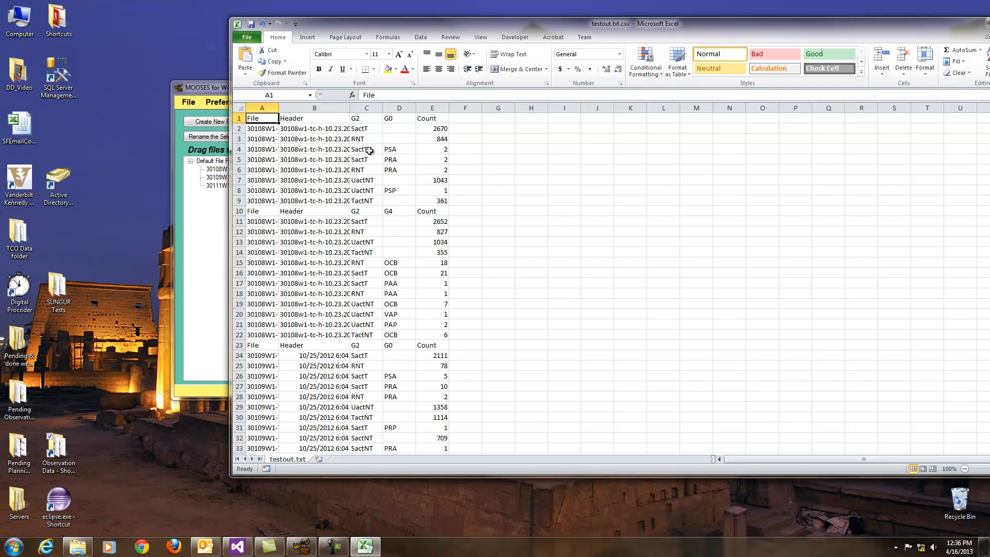
pyautogui.doubleClick(351, 110)
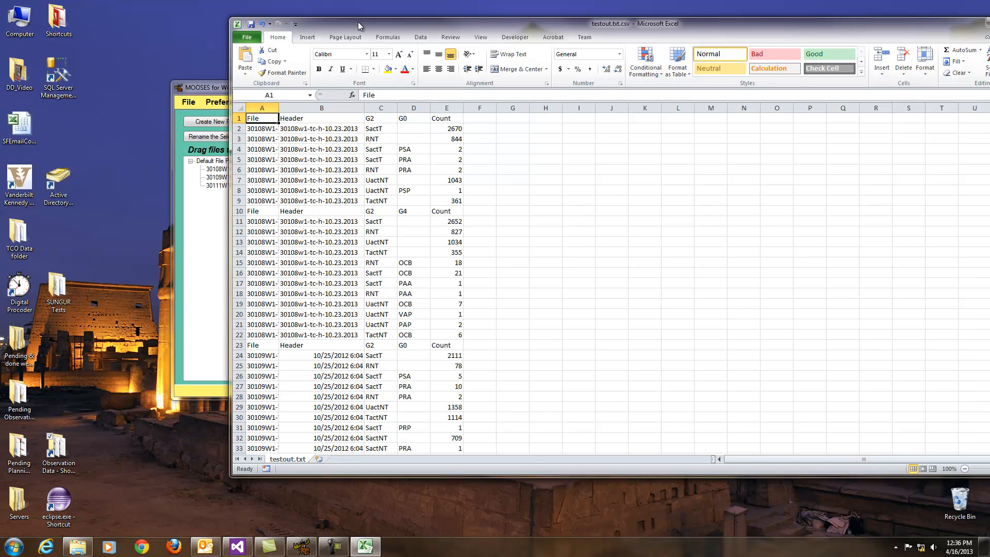
pyautogui.moveTo(355, 25); pyautogui.dragTo(186, 32)
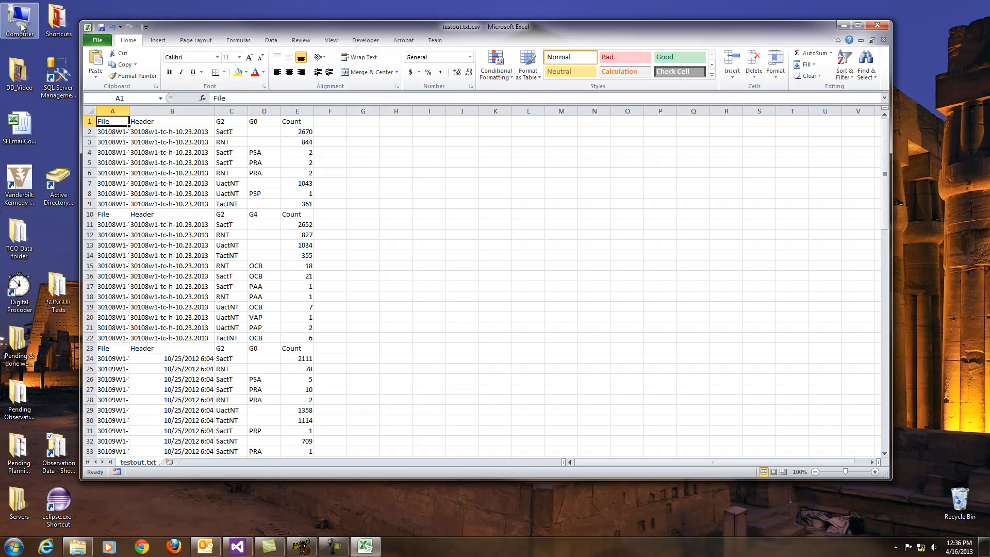
# Step: Open the MooseMacros.xlsm macro workbook from the TCO Data folder
pyautogui.doubleClick(19, 235)
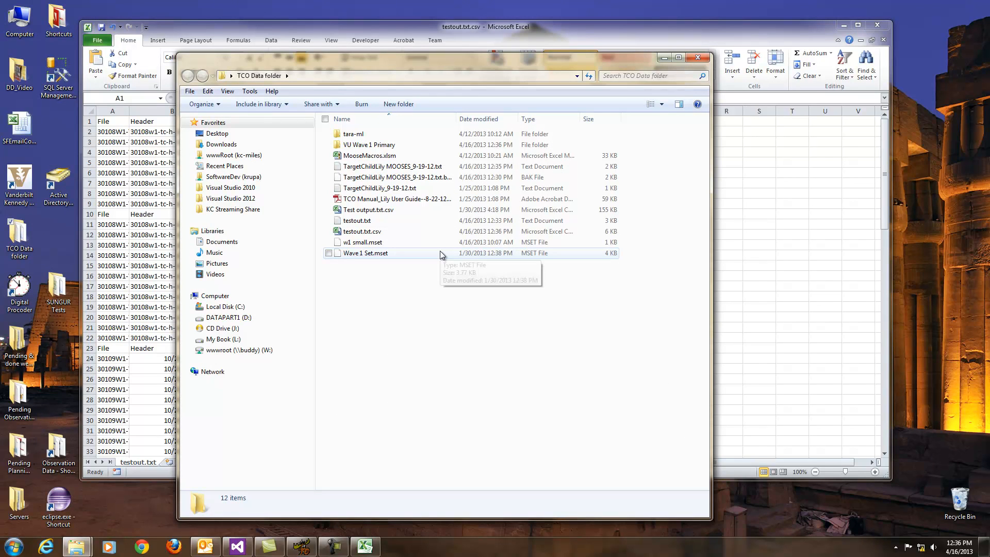
pyautogui.click(394, 163)
pyautogui.doubleClick(393, 160)
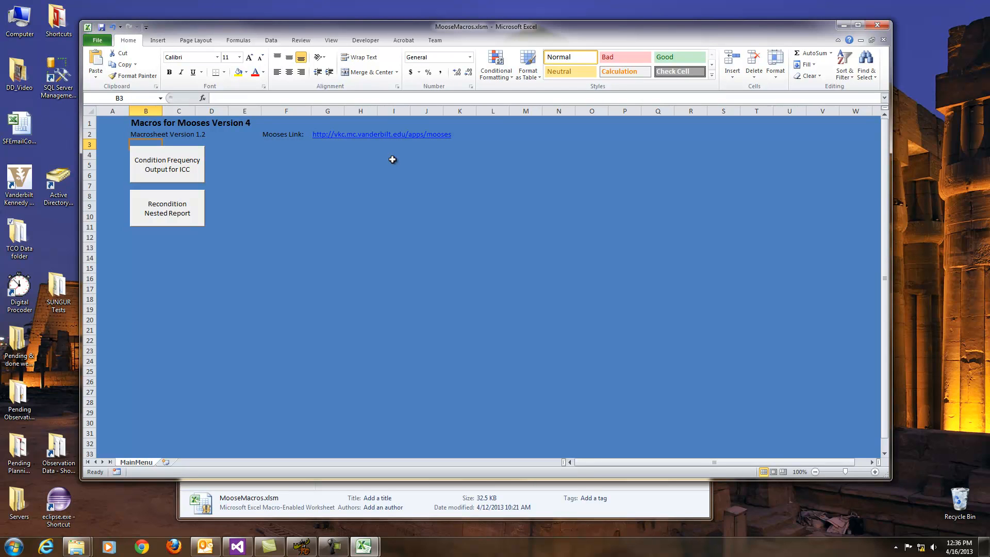
pyautogui.click(222, 176)
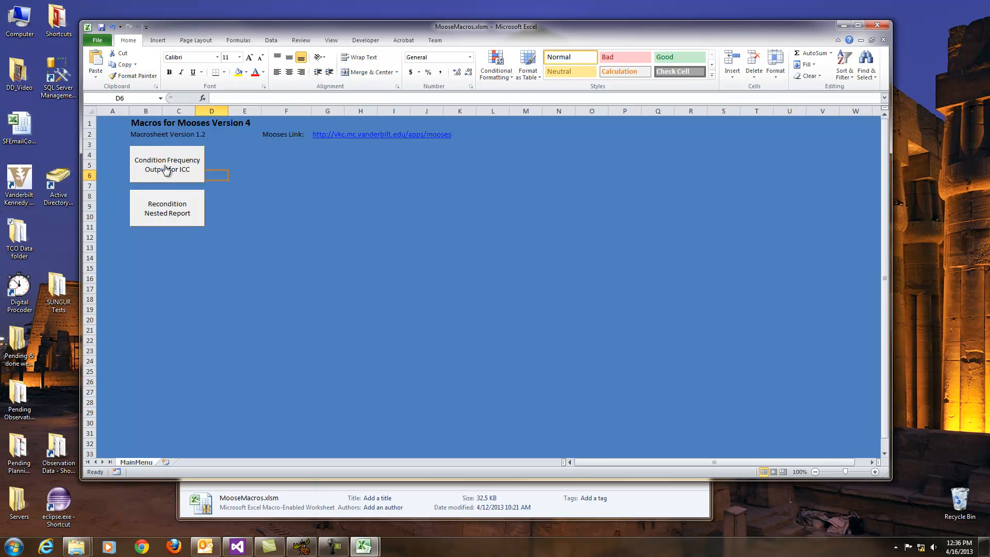
# Step: Arrange the testout.txt.csv and MooseMacros.xlsm workbooks side by side within the Excel window
pyautogui.moveTo(327, 30); pyautogui.dragTo(272, 21)
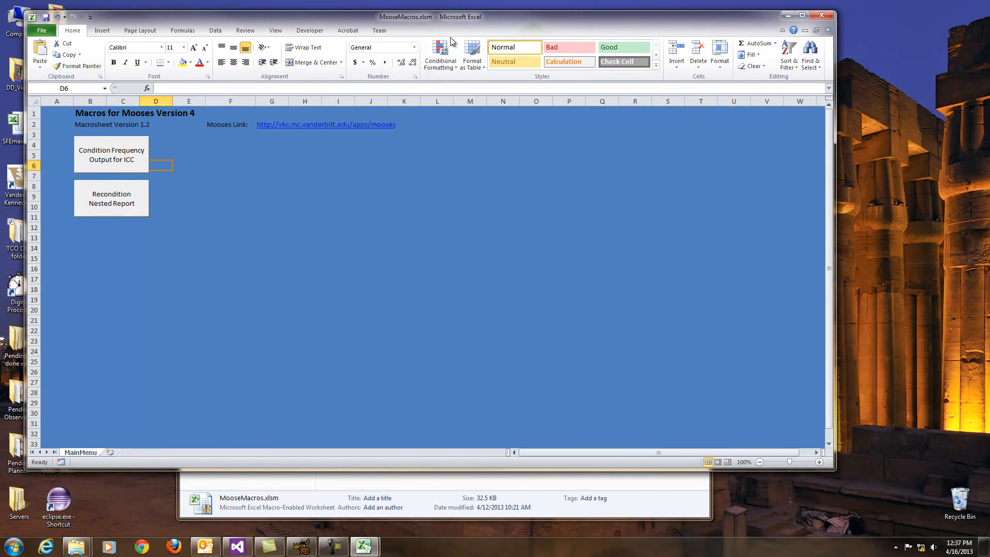
pyautogui.click(817, 30)
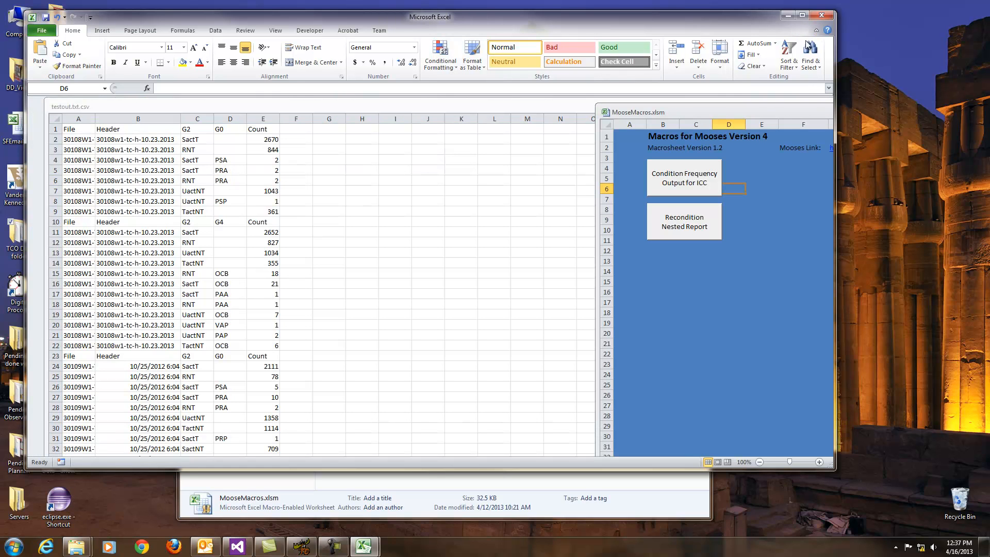
pyautogui.click(532, 169)
pyautogui.moveTo(727, 107); pyautogui.dragTo(524, 113)
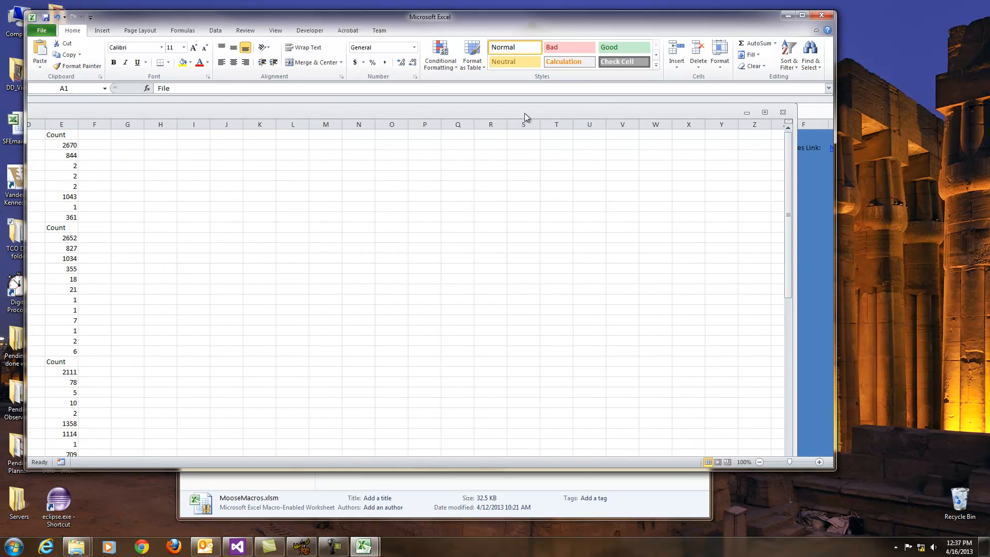
pyautogui.moveTo(797, 164); pyautogui.dragTo(292, 146)
pyautogui.moveTo(223, 110); pyautogui.dragTo(448, 113)
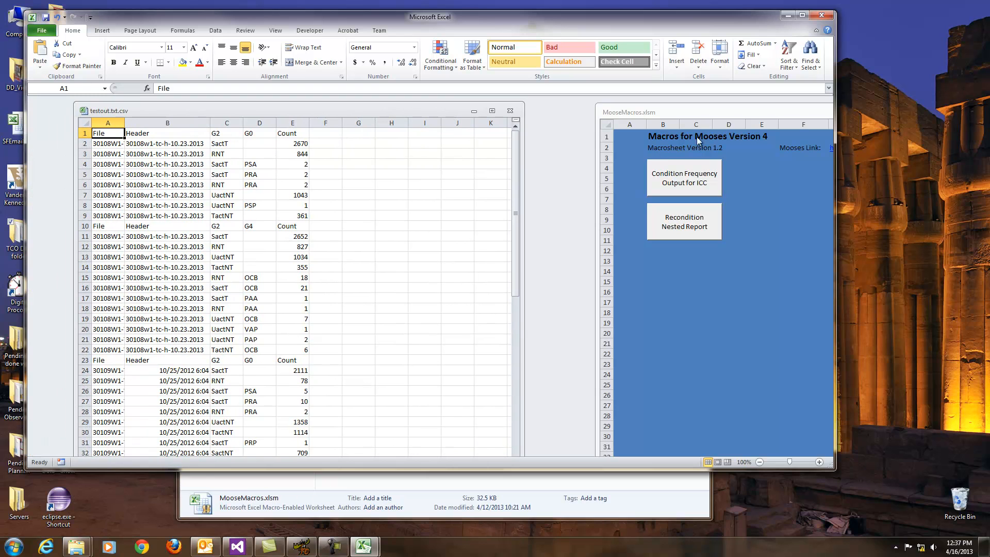
pyautogui.moveTo(705, 112); pyautogui.dragTo(636, 100)
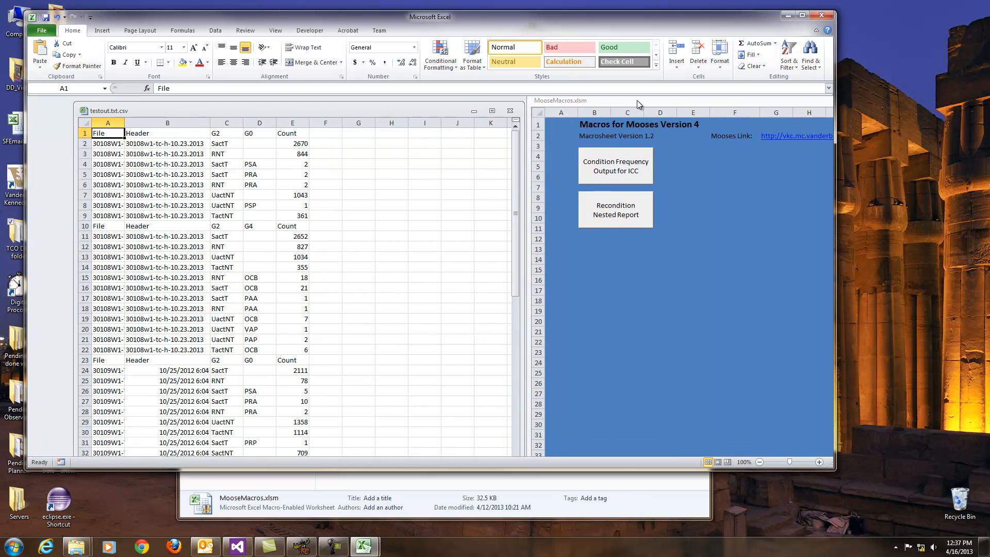
# Step: Recondition the nested report in testout.txt.csv into a new sheet, using A1 as the first cell and 2 nested groups
pyautogui.click(624, 220)
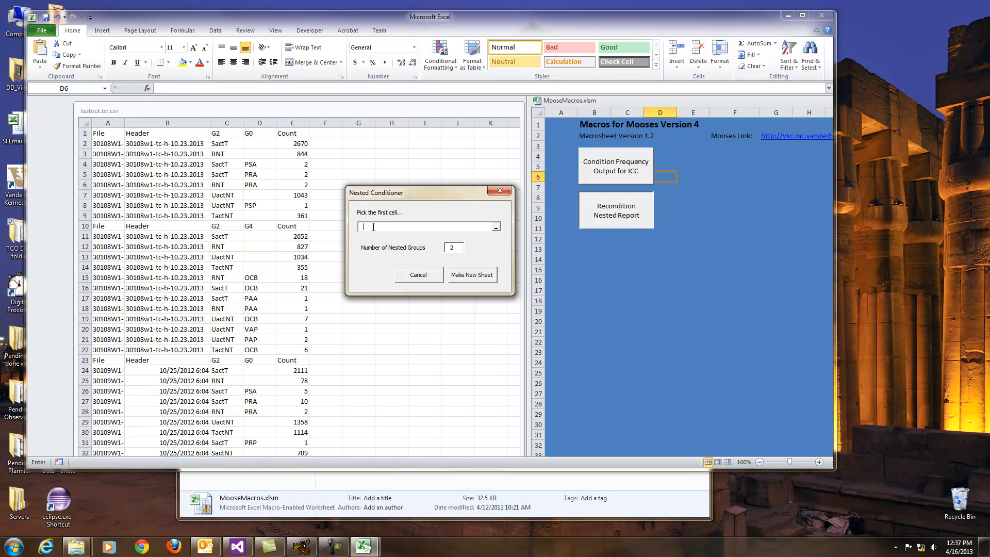
pyautogui.click(100, 135)
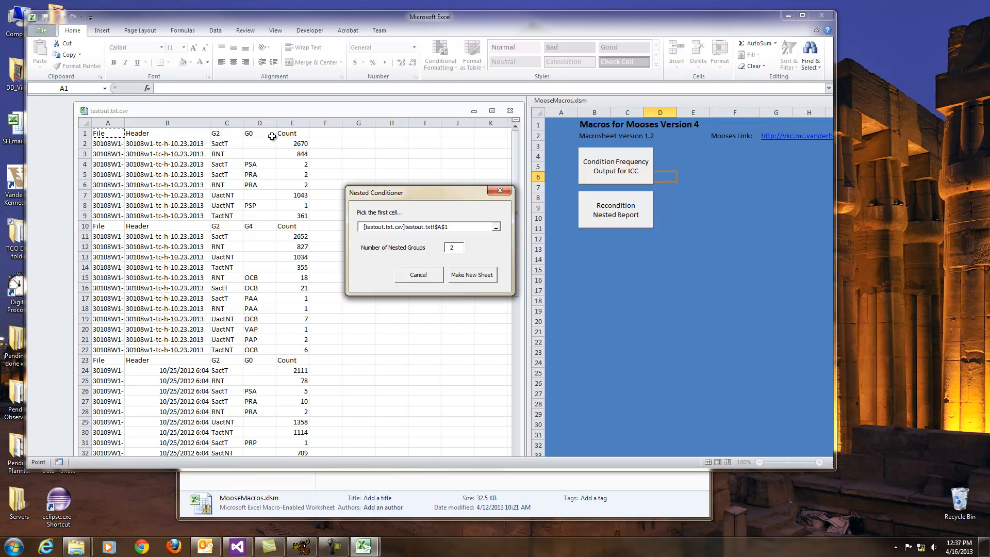
pyautogui.click(226, 122)
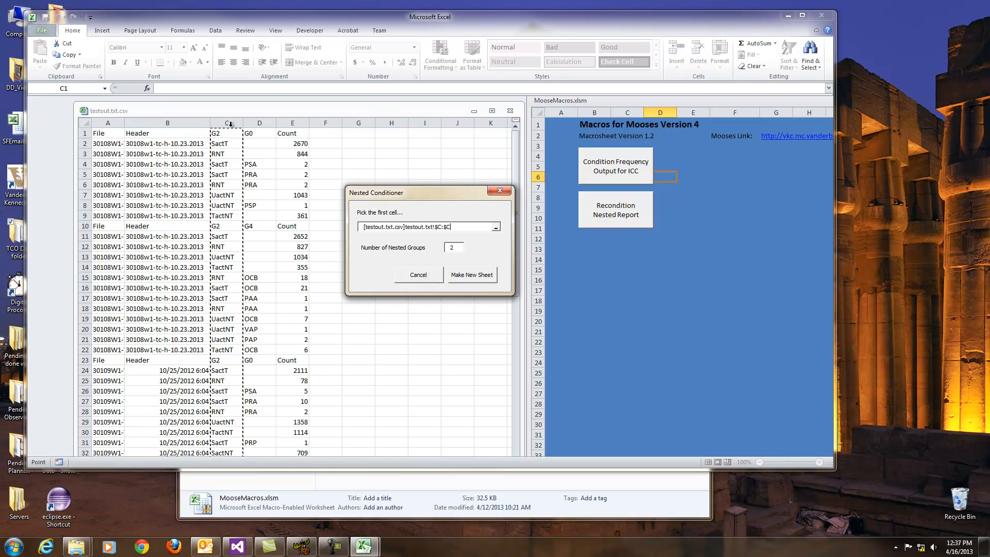
pyautogui.click(284, 201)
pyautogui.click(260, 132)
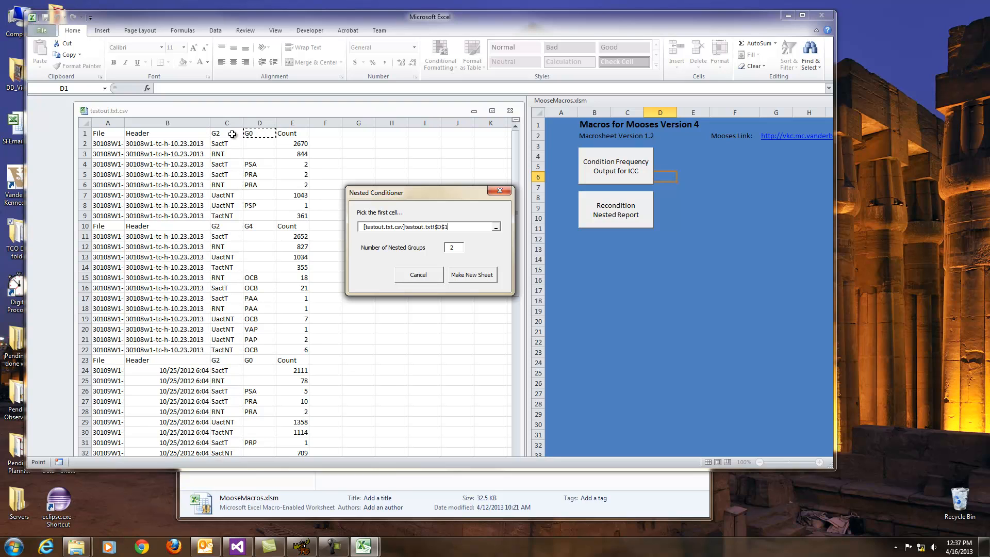
pyautogui.click(250, 227)
pyautogui.click(257, 135)
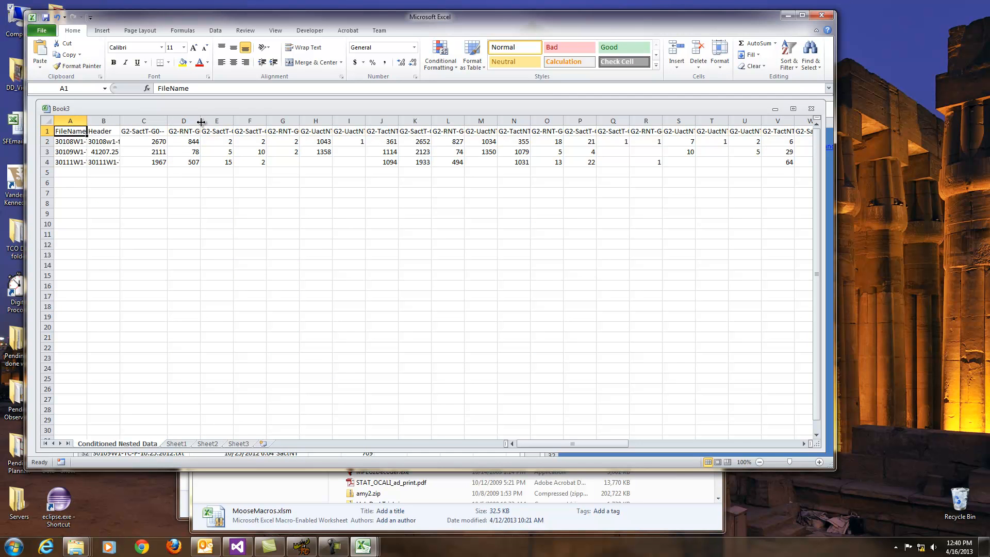
# Step: Fit columns D and A of the Conditioned Nested Data sheet to their contents, and select the first file name in A2
pyautogui.doubleClick(201, 122)
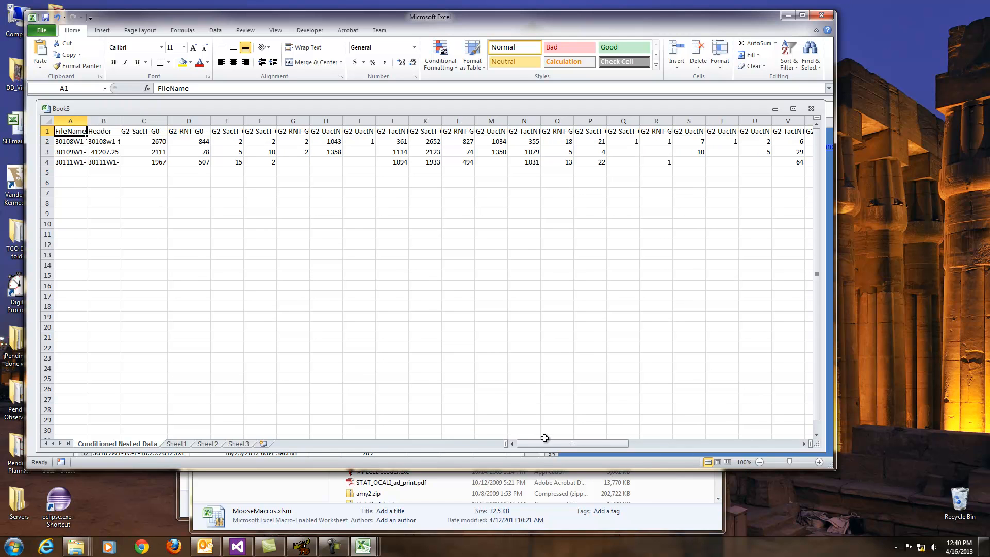
pyautogui.moveTo(554, 446); pyautogui.dragTo(406, 450)
pyautogui.doubleClick(87, 120)
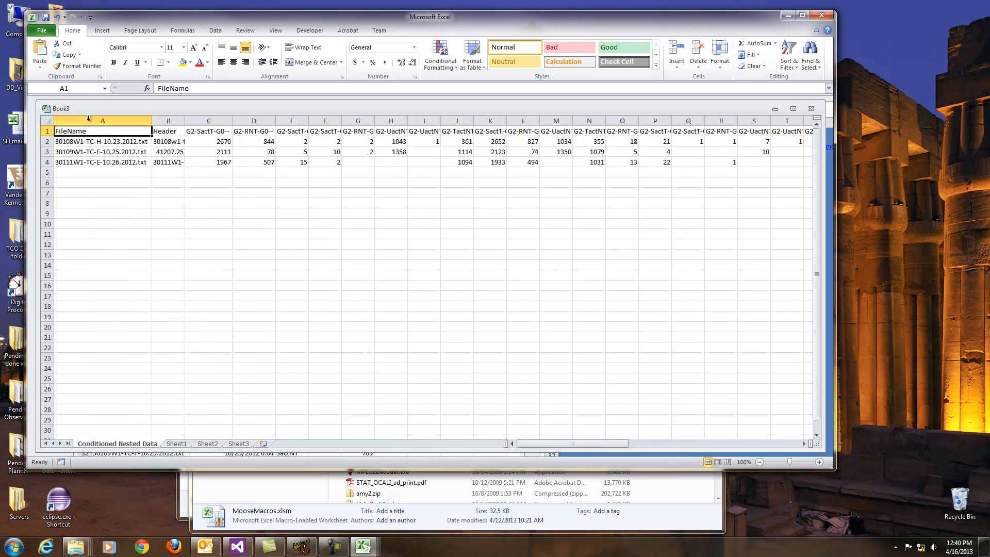
pyautogui.click(142, 142)
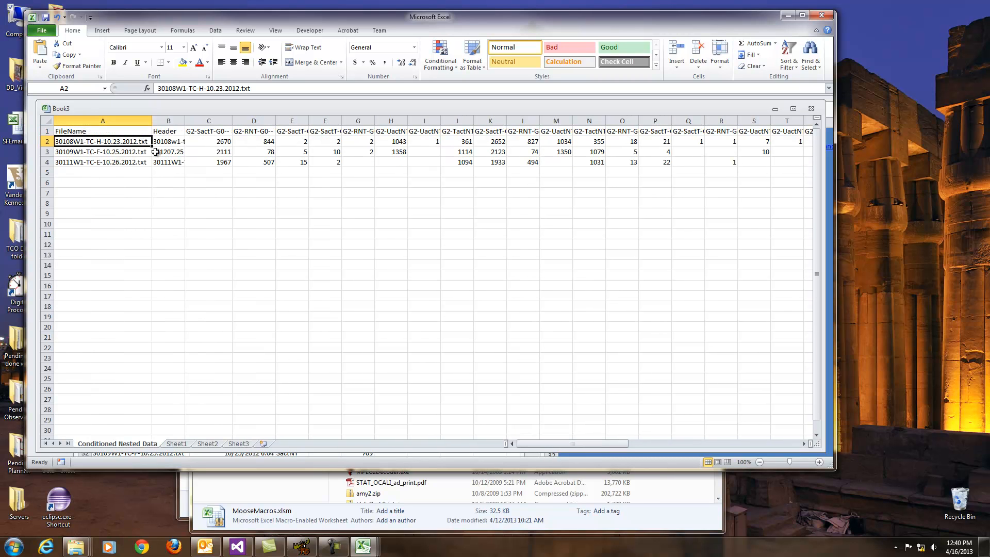
# Step: Inspect the G2-G0 combination headings in C1 through F1, fitting column E to its contents
pyautogui.click(220, 131)
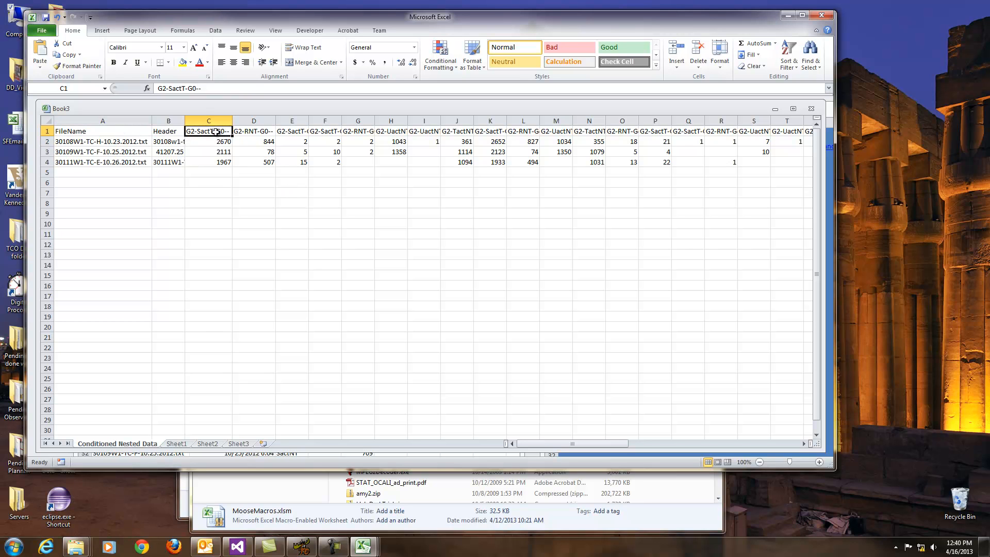
pyautogui.click(202, 88)
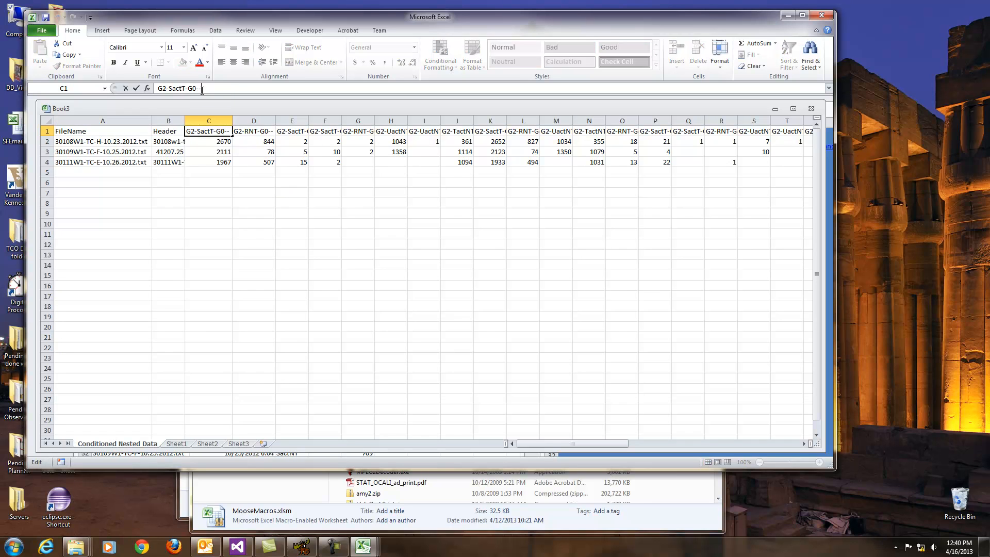
pyautogui.moveTo(202, 89); pyautogui.dragTo(197, 89)
pyautogui.click(267, 136)
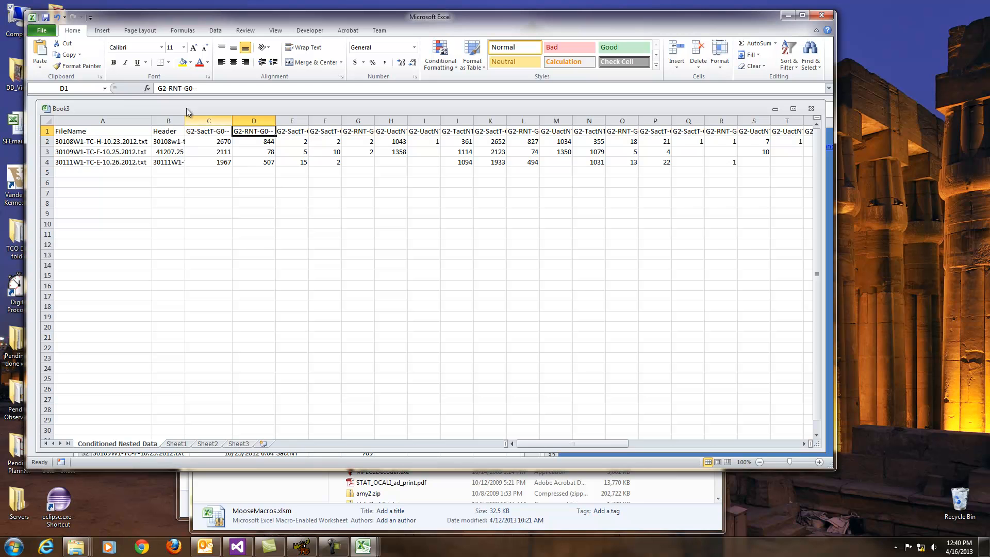
pyautogui.click(287, 131)
pyautogui.doubleClick(313, 119)
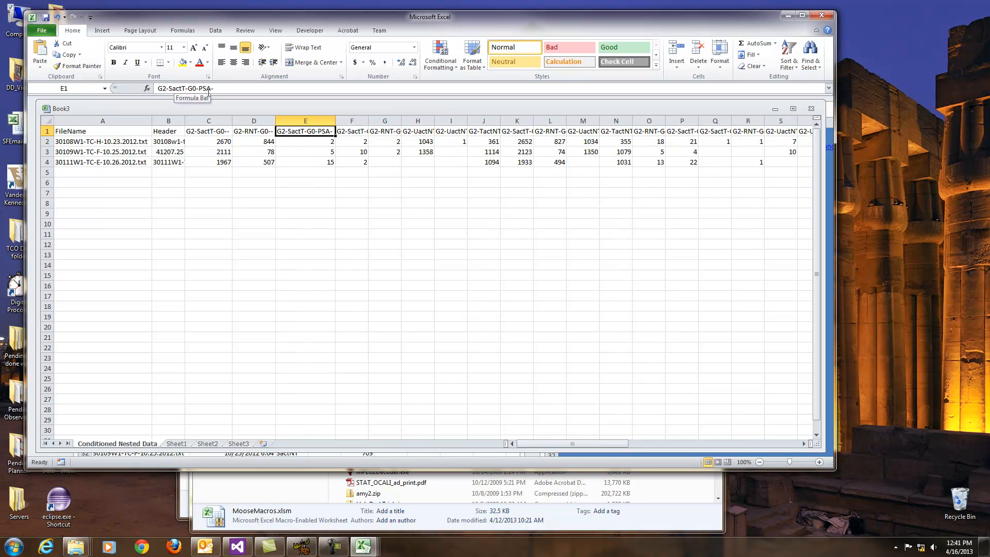
pyautogui.click(347, 130)
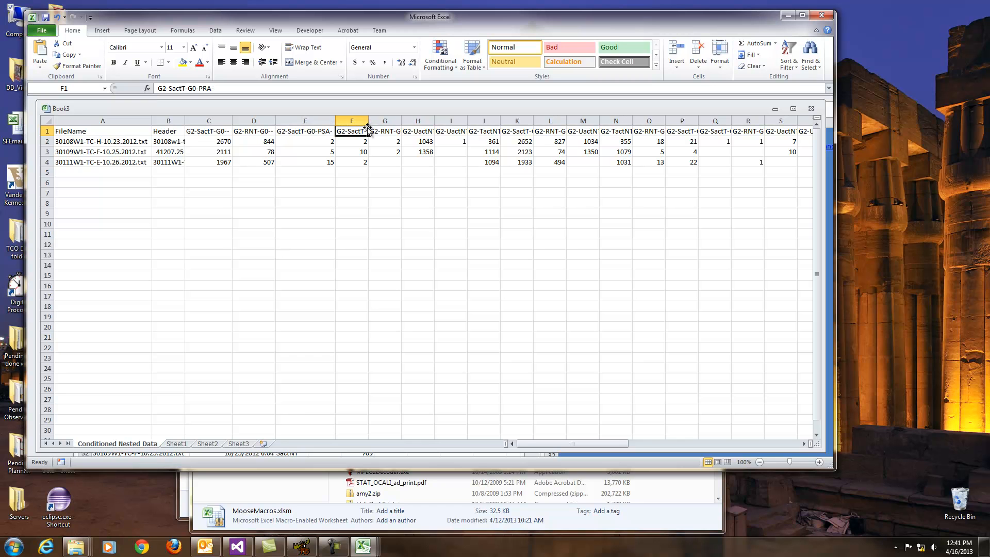
# Step: Fit all columns of the Conditioned Nested Data sheet to their contents
pyautogui.moveTo(609, 443); pyautogui.dragTo(630, 444)
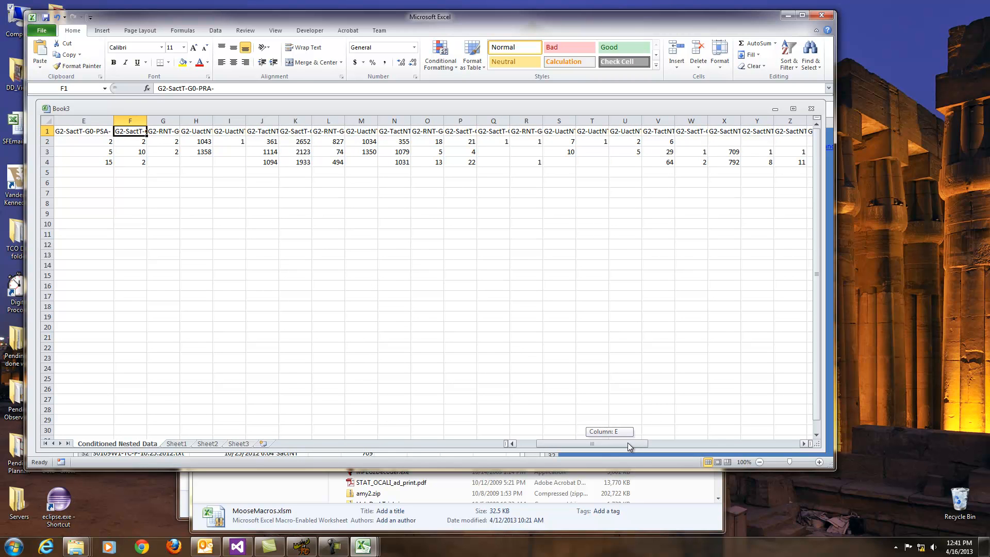
pyautogui.moveTo(627, 442); pyautogui.dragTo(556, 439)
pyautogui.click(47, 120)
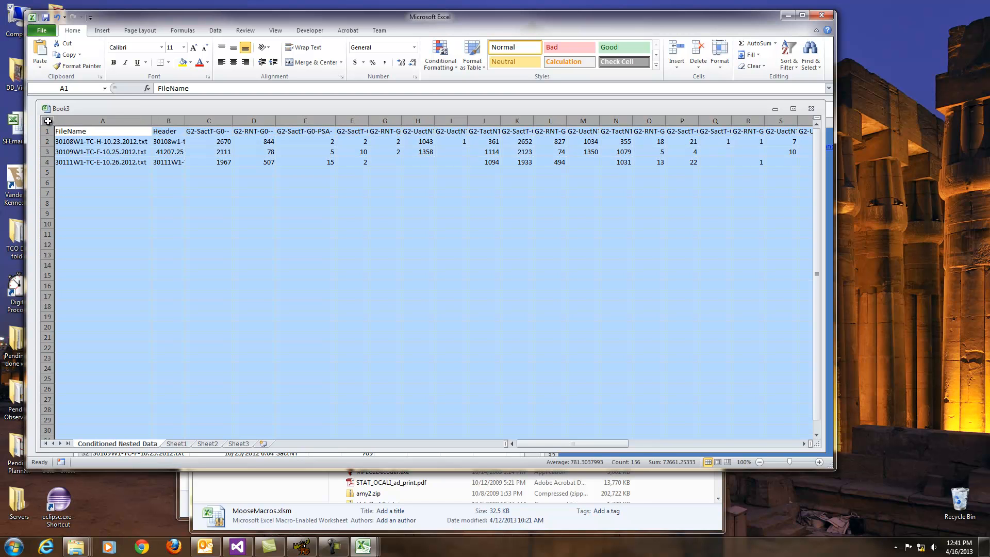
pyautogui.doubleClick(153, 120)
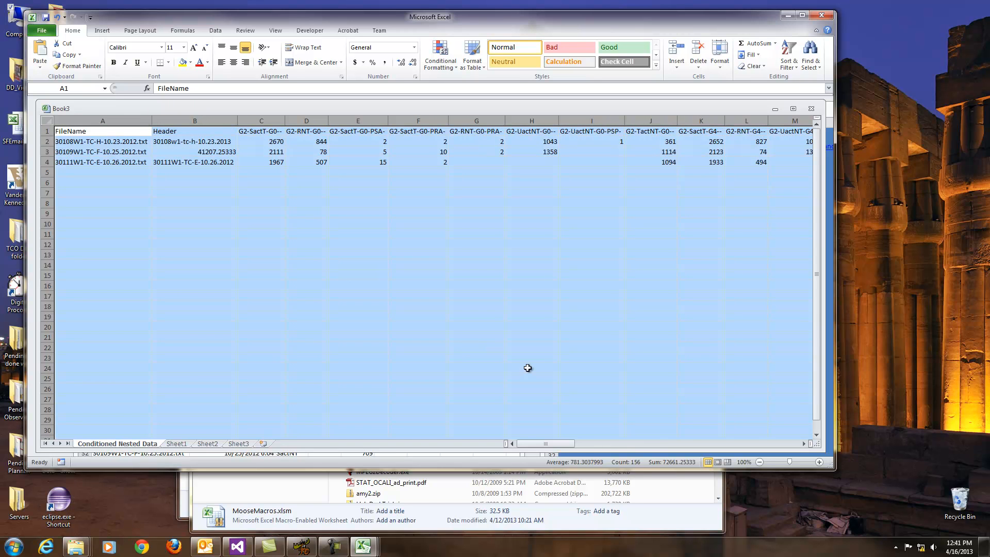
# Step: Examine the G2-G4 headings and first-file counts in columns K, N and O, comparing them with the G2-G0 heading in column J
pyautogui.moveTo(564, 445); pyautogui.dragTo(587, 446)
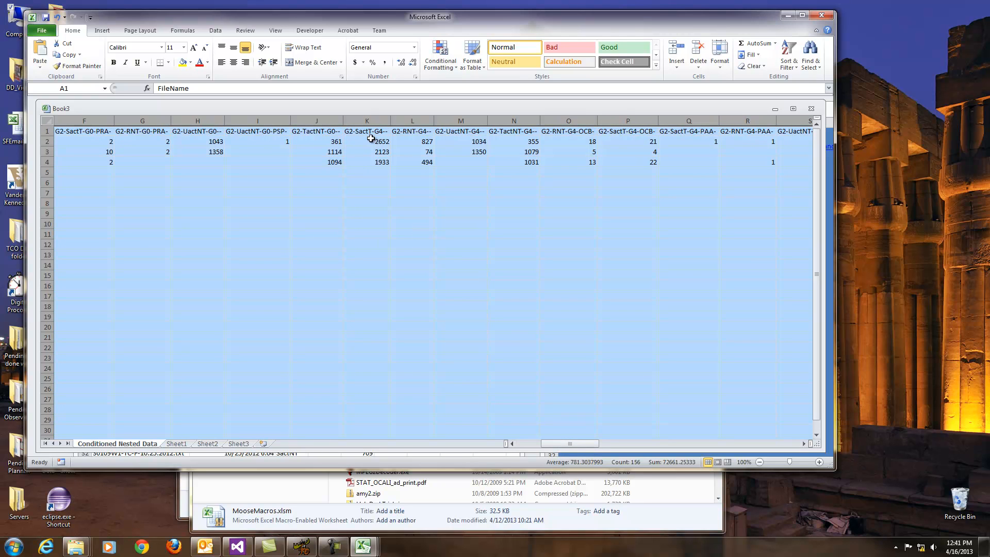
pyautogui.click(371, 122)
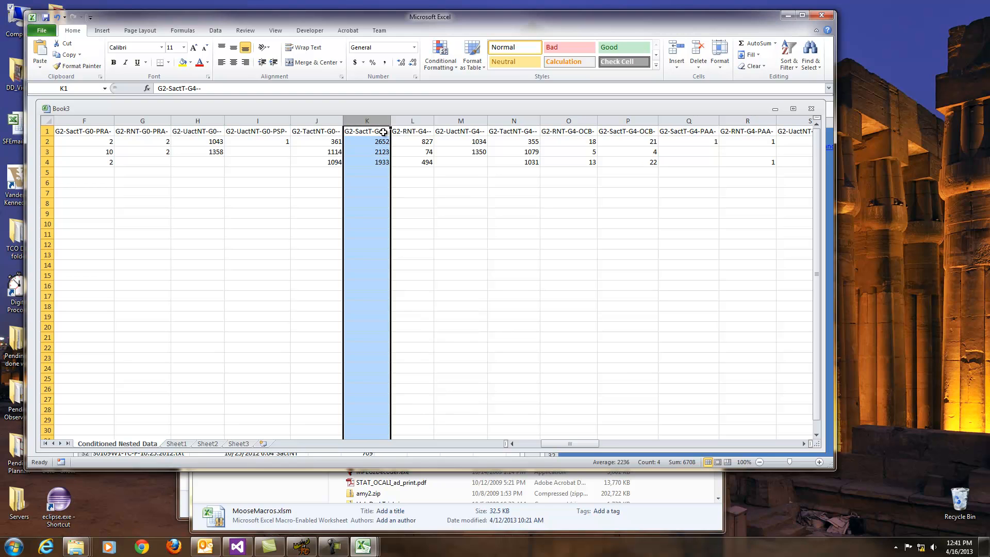
pyautogui.click(385, 133)
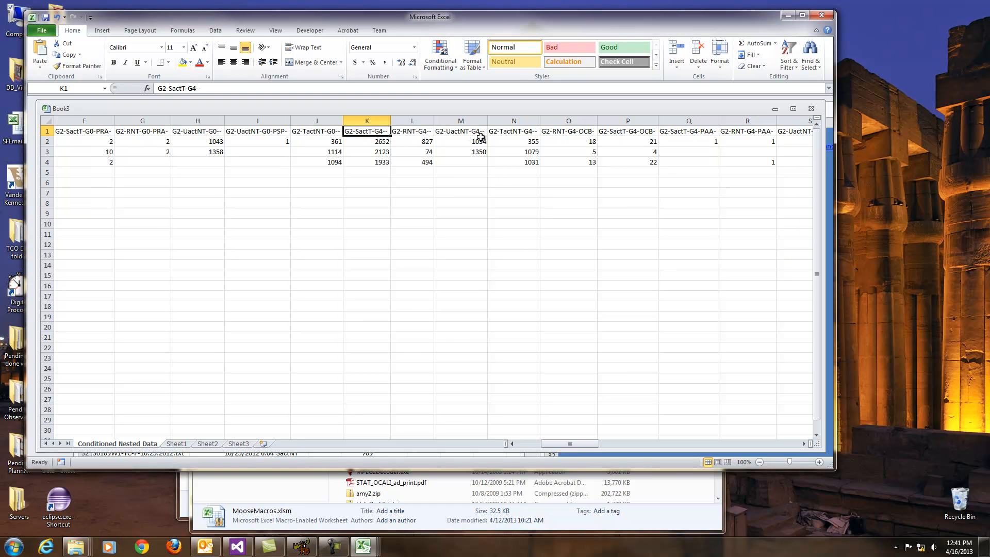
pyautogui.click(515, 133)
pyautogui.click(586, 133)
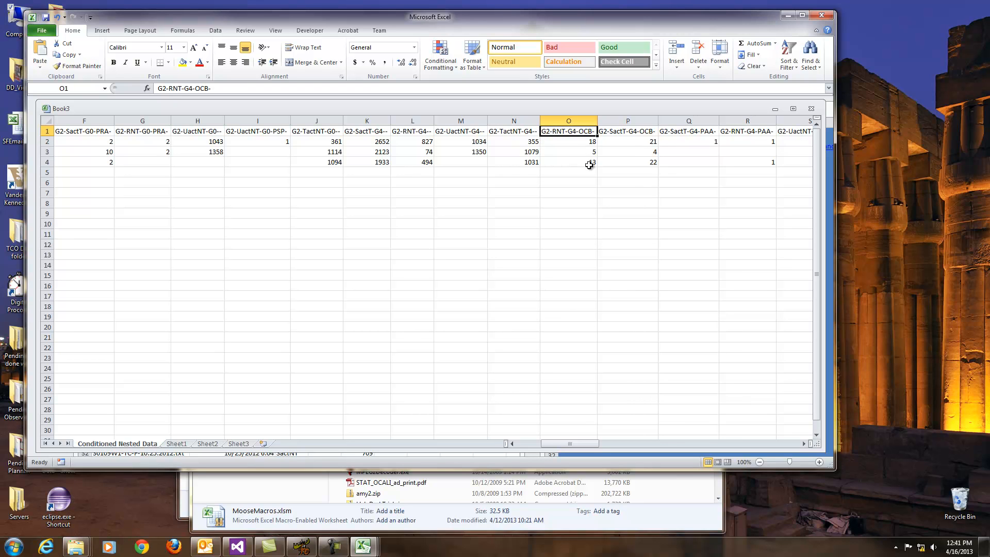
pyautogui.click(580, 142)
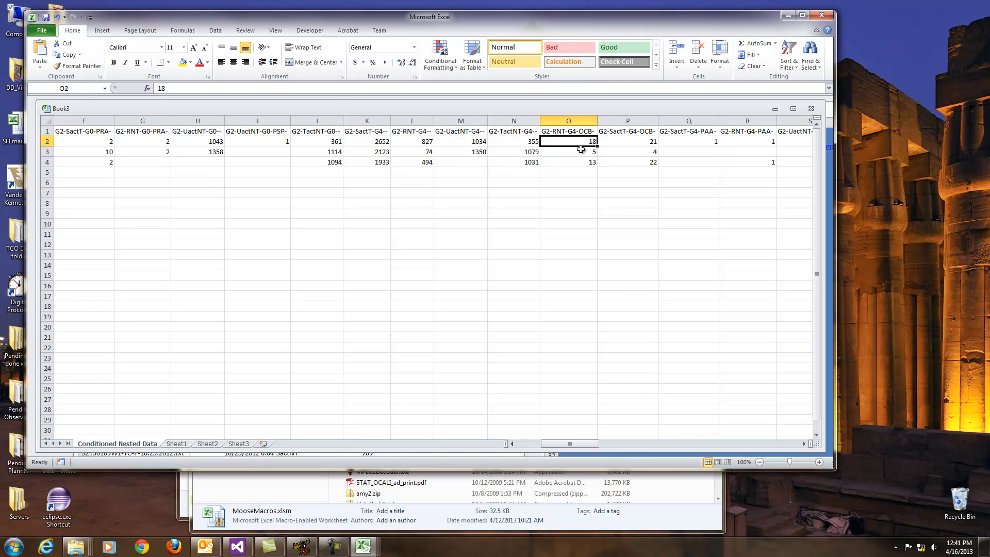
pyautogui.click(526, 140)
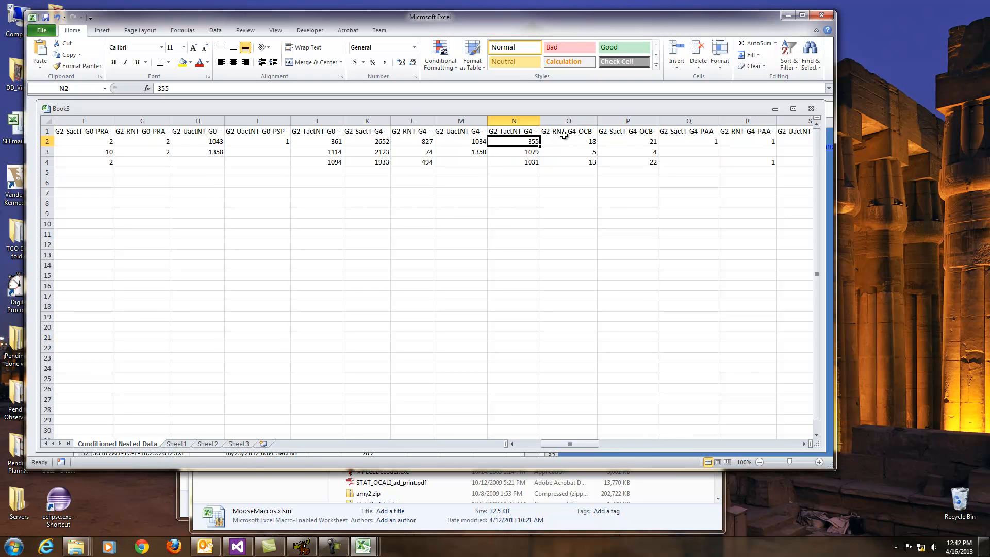
pyautogui.click(363, 134)
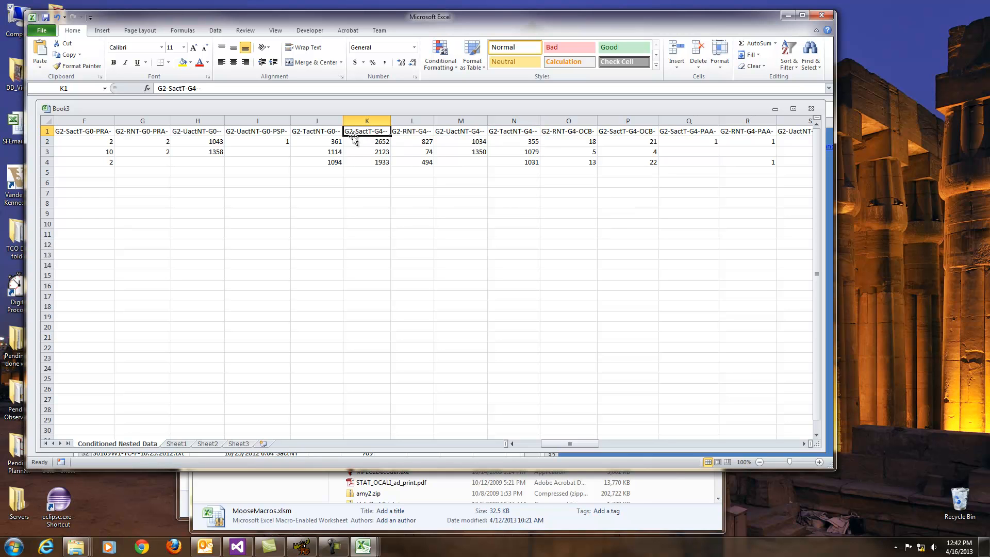
pyautogui.click(306, 133)
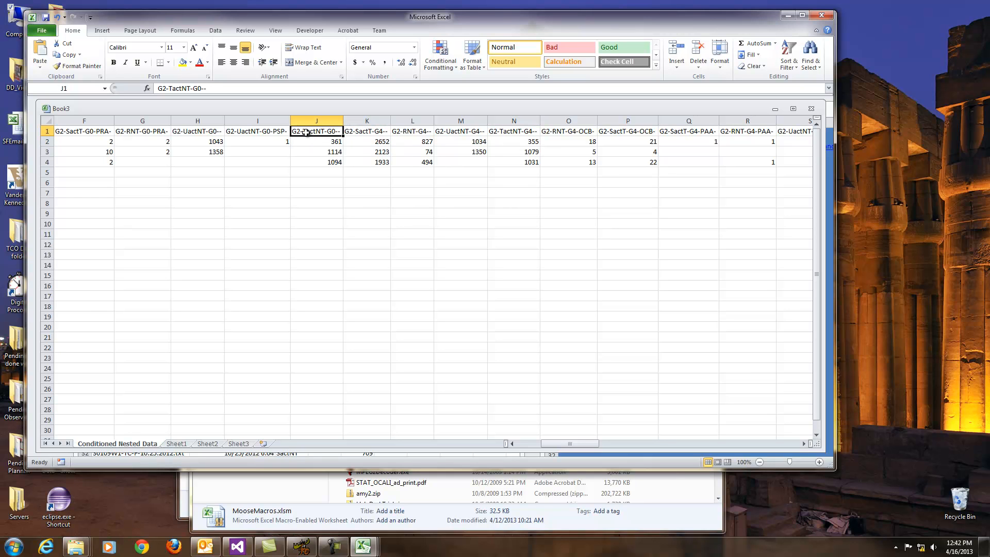
pyautogui.click(362, 131)
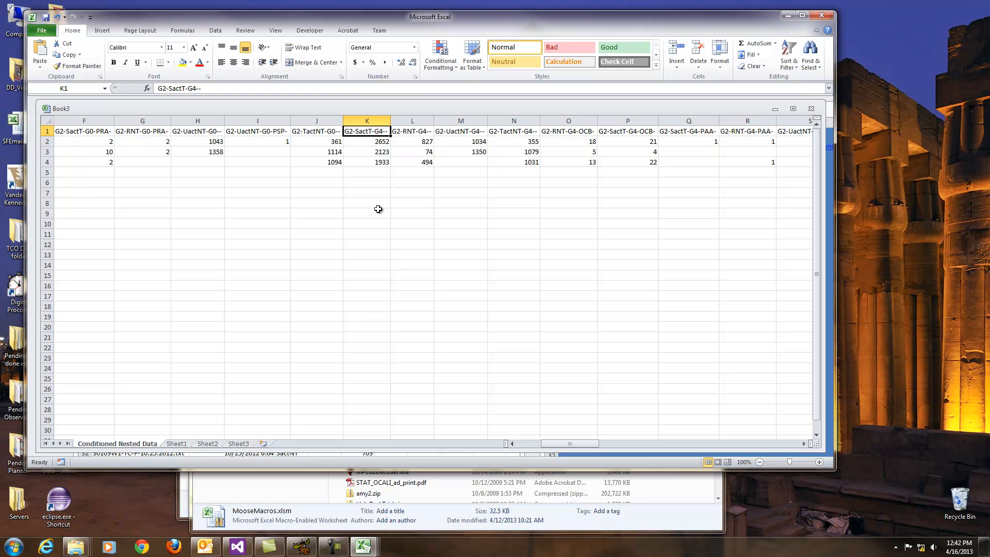
pyautogui.click(379, 145)
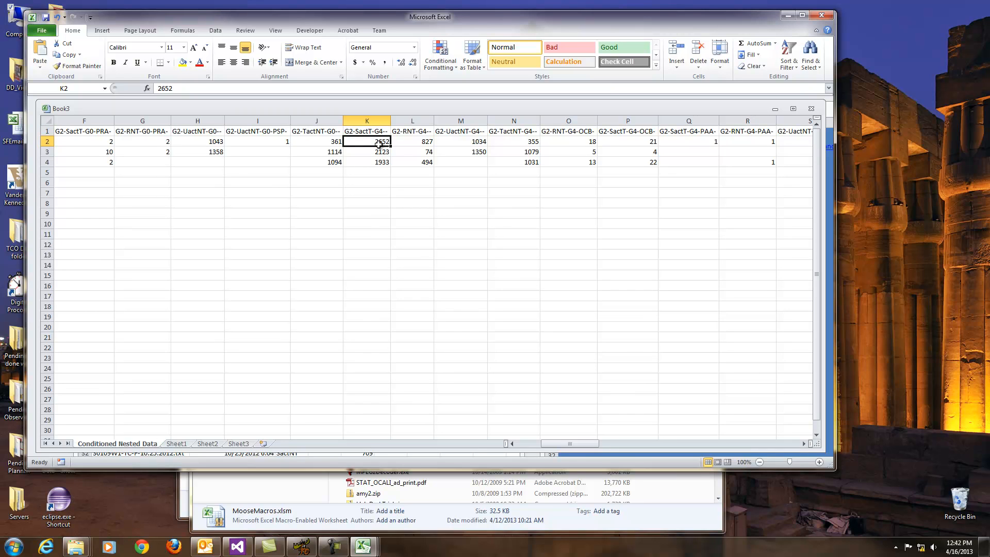
pyautogui.click(379, 133)
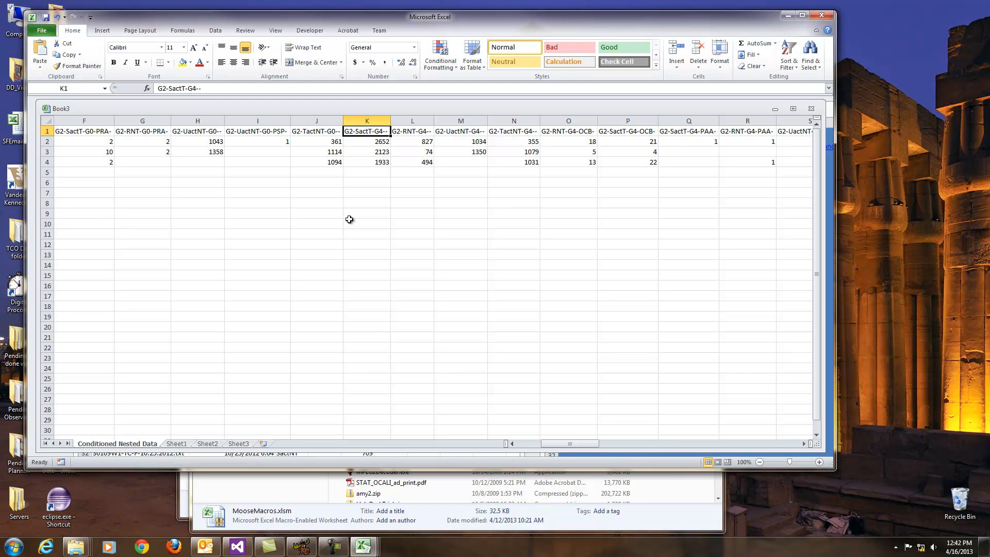
# Step: Examine the combined-code heading G2-TactNT-G4-VAA|VAP- in AJ1, its count in AJ3, and the remaining combination columns through BF
pyautogui.moveTo(572, 447); pyautogui.dragTo(682, 450)
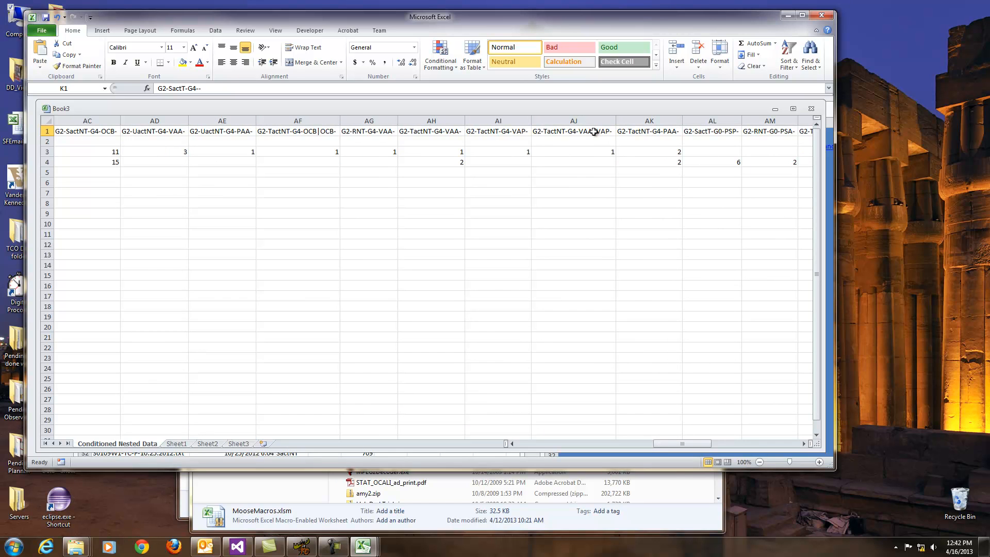
pyautogui.click(593, 131)
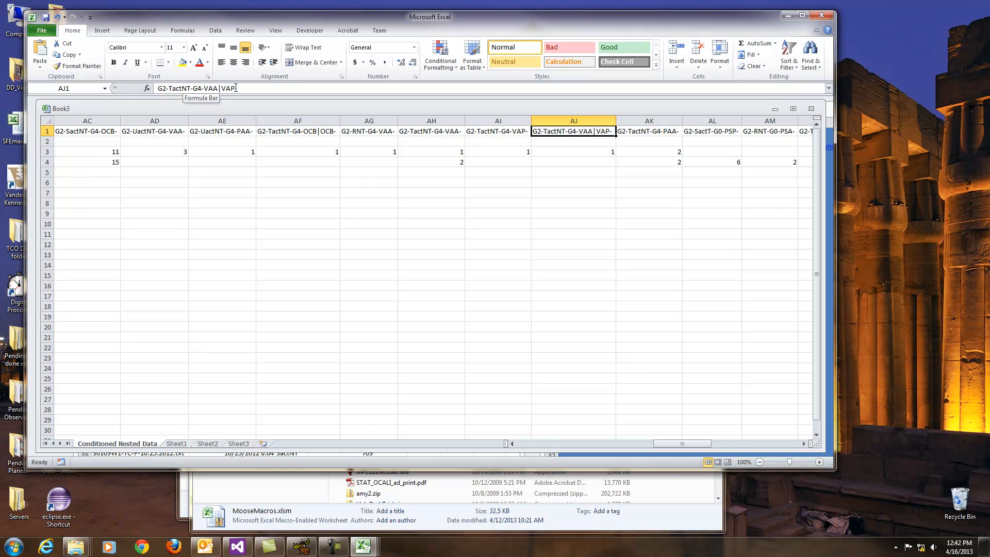
pyautogui.moveTo(206, 89); pyautogui.dragTo(237, 88)
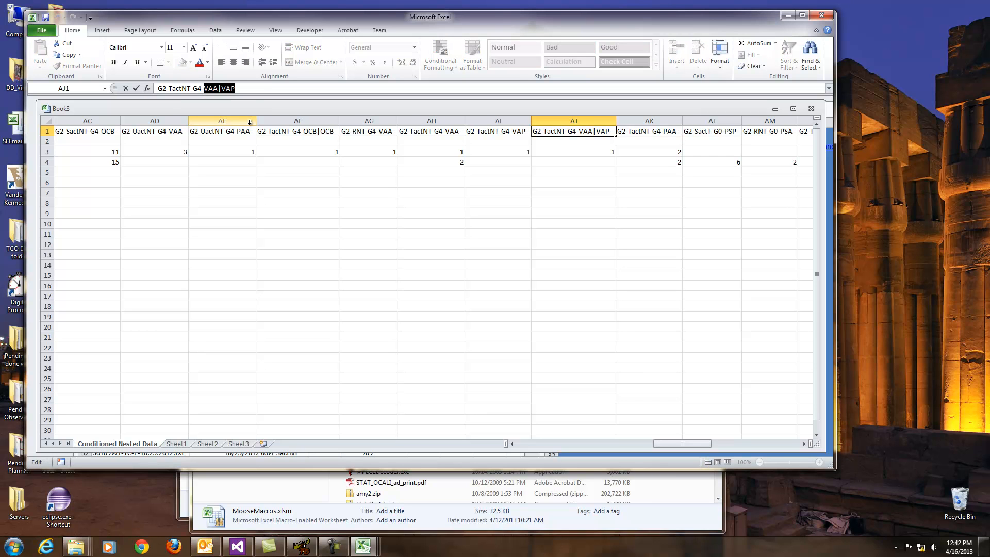
pyautogui.click(577, 150)
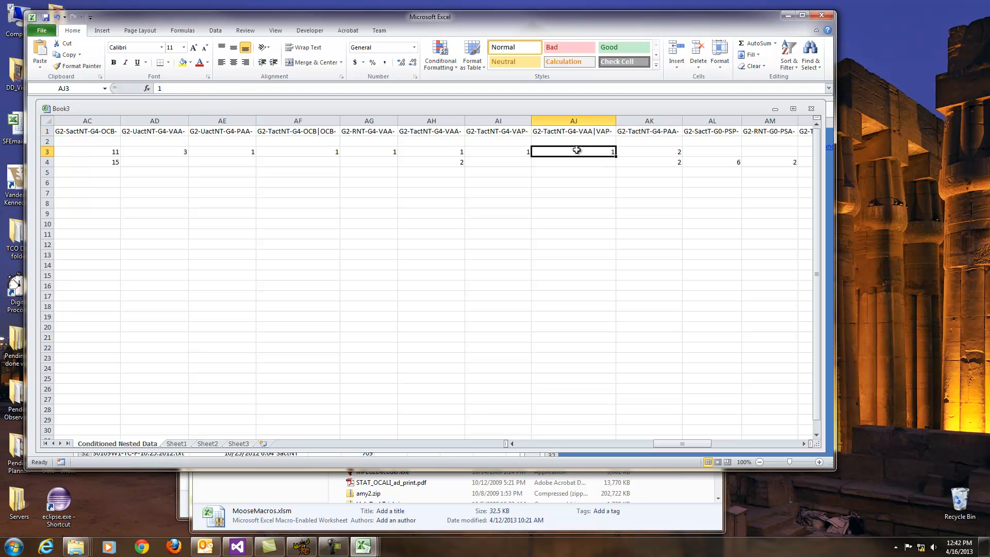
pyautogui.click(557, 134)
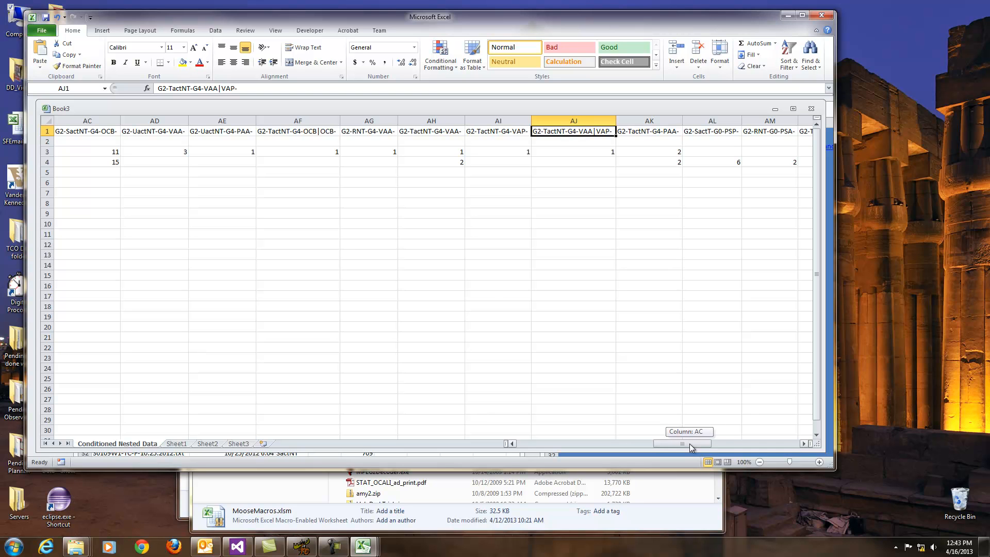
pyautogui.moveTo(689, 443); pyautogui.dragTo(793, 452)
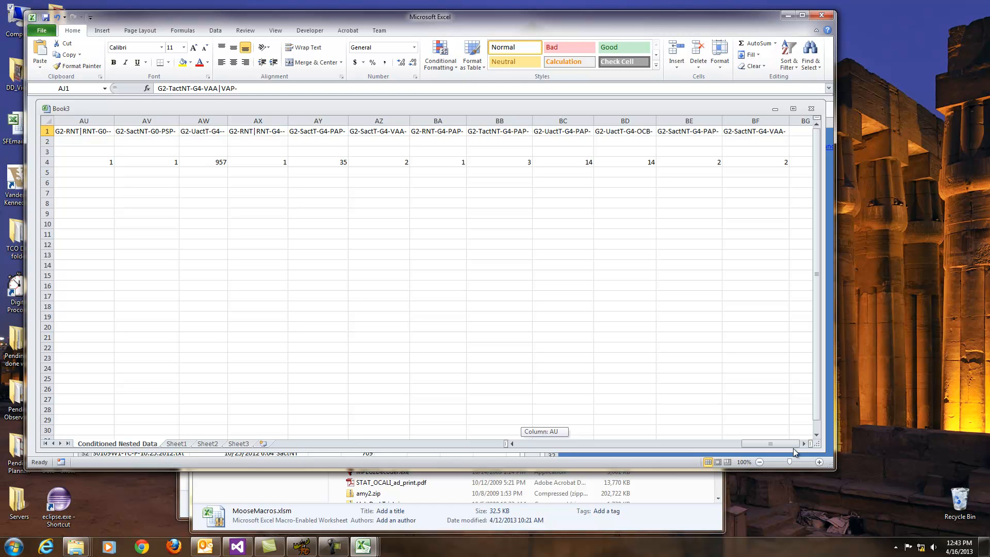
pyautogui.moveTo(792, 451); pyautogui.dragTo(528, 436)
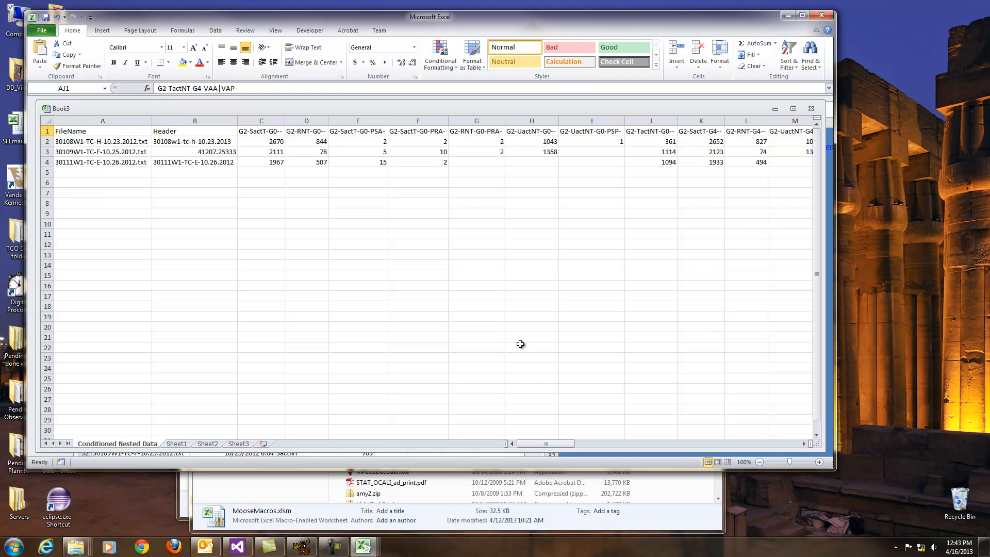
pyautogui.moveTo(565, 442)
pyautogui.mouseDown()
pyautogui.moveTo(611, 447)
pyautogui.moveTo(546, 446)
pyautogui.mouseUp()
# Step: Close the Book3 workbook without saving its changes
pyautogui.click(823, 16)
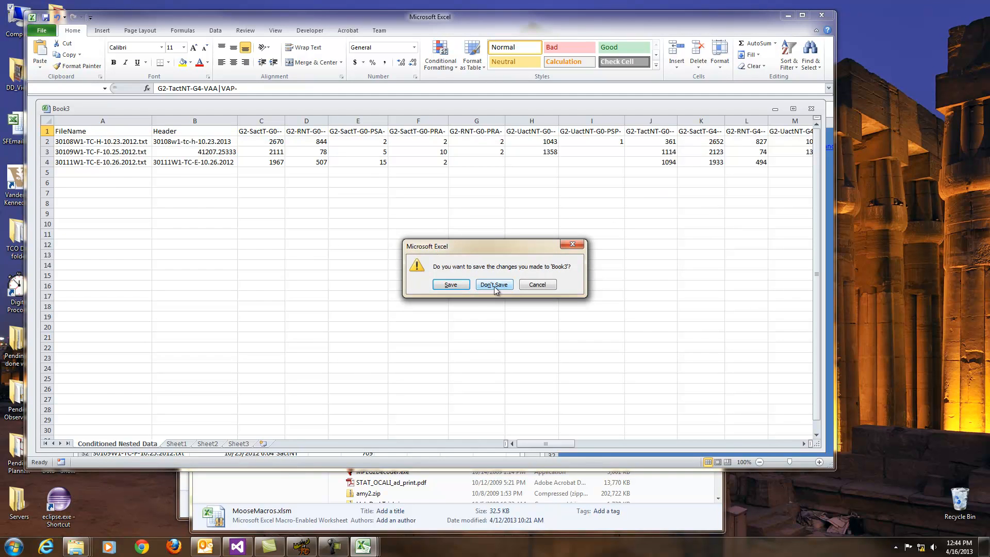
pyautogui.click(494, 285)
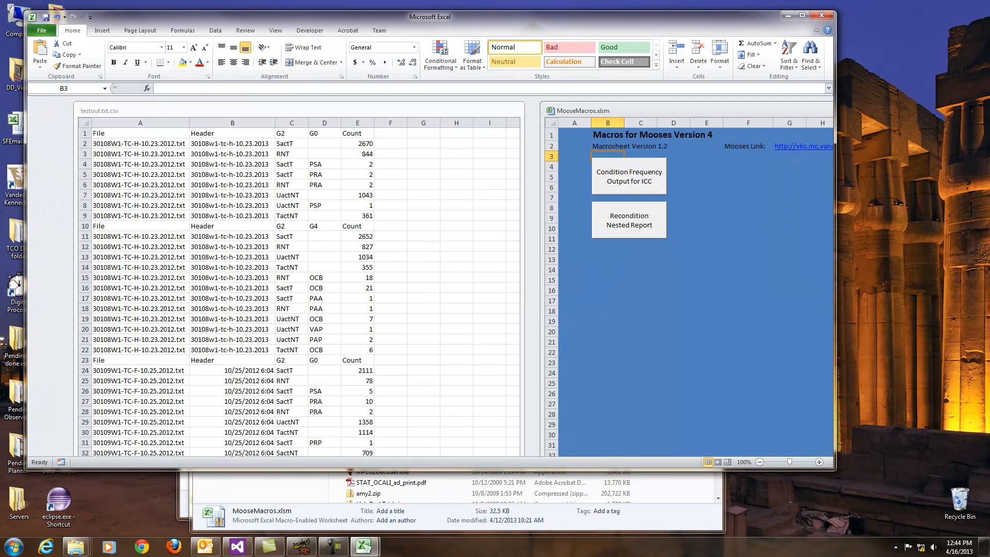